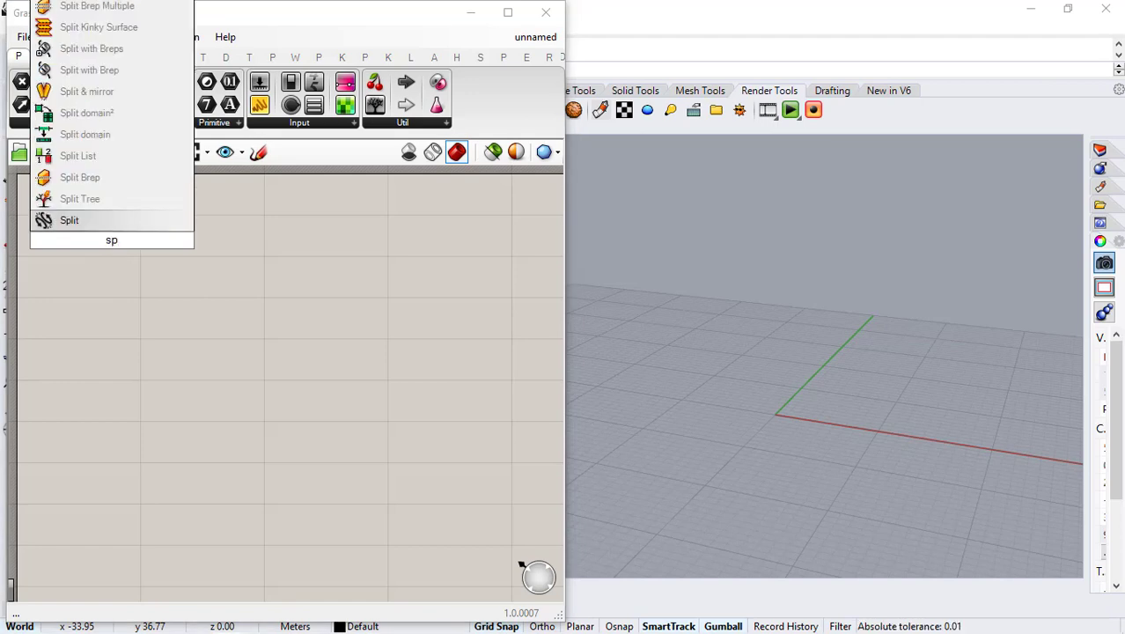
Step: Add a Sphere component to the empty canvas
text(h)
click(101, 220)
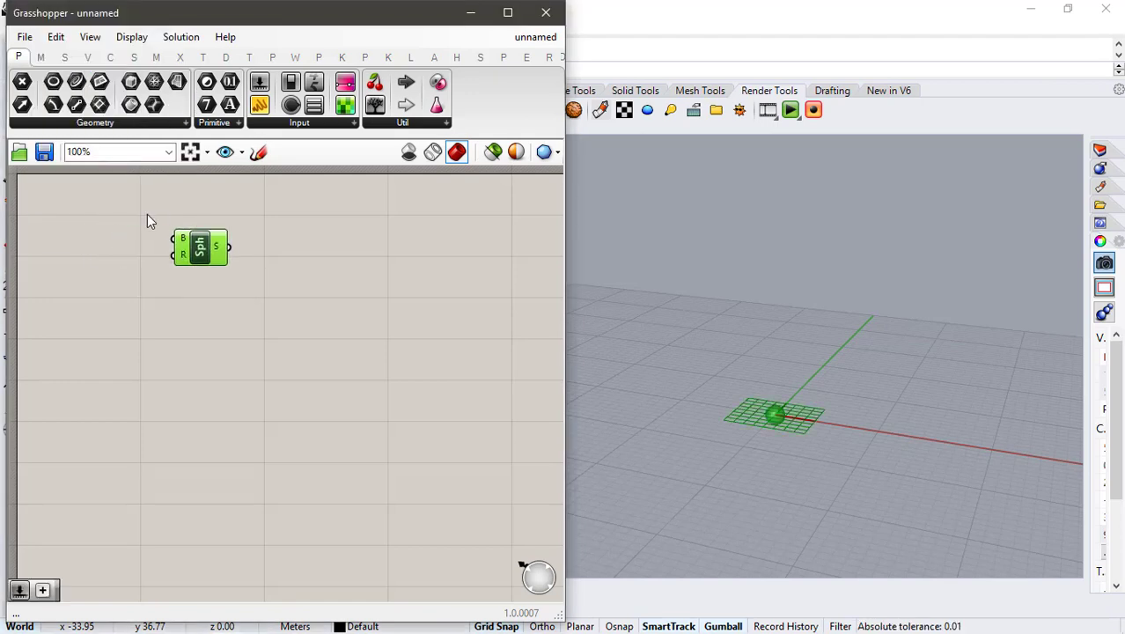
scroll(251, 259, up, 2)
click(164, 295)
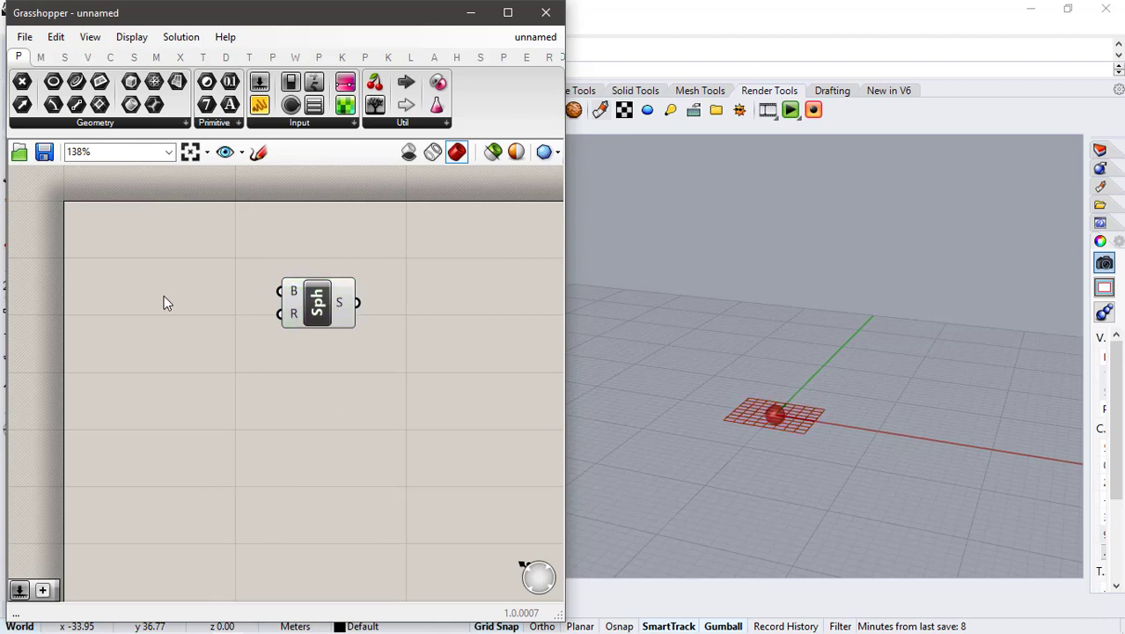
Step: Create a number slider with value 28 and connect it to the Sphere's radius input
double_click(145, 345)
text(28)
key(Return)
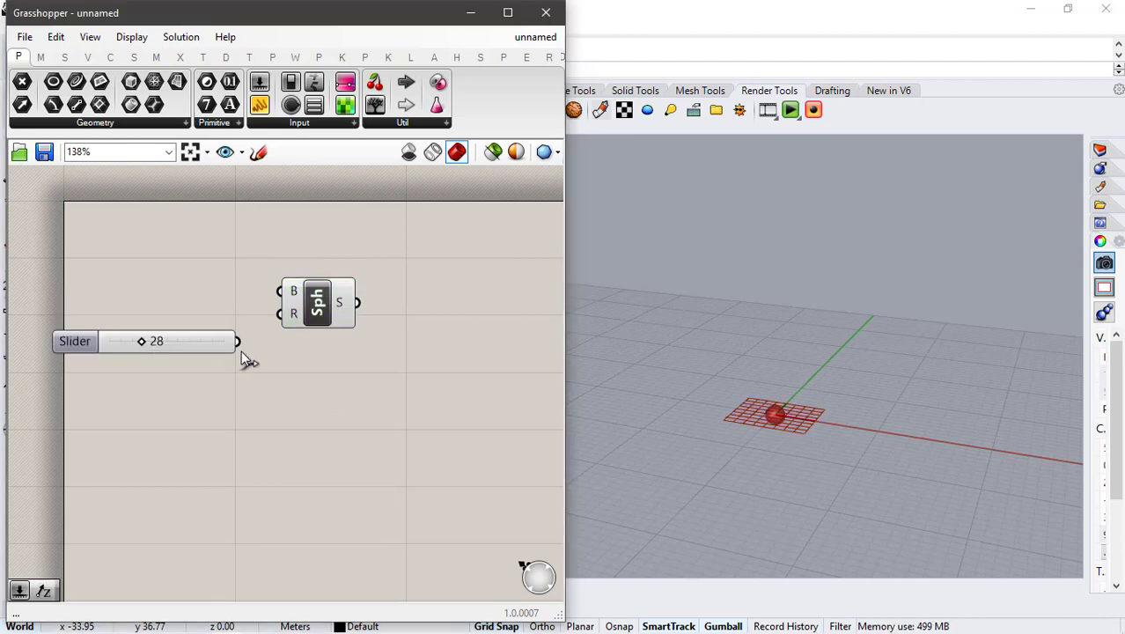
drag(283, 316, 285, 318)
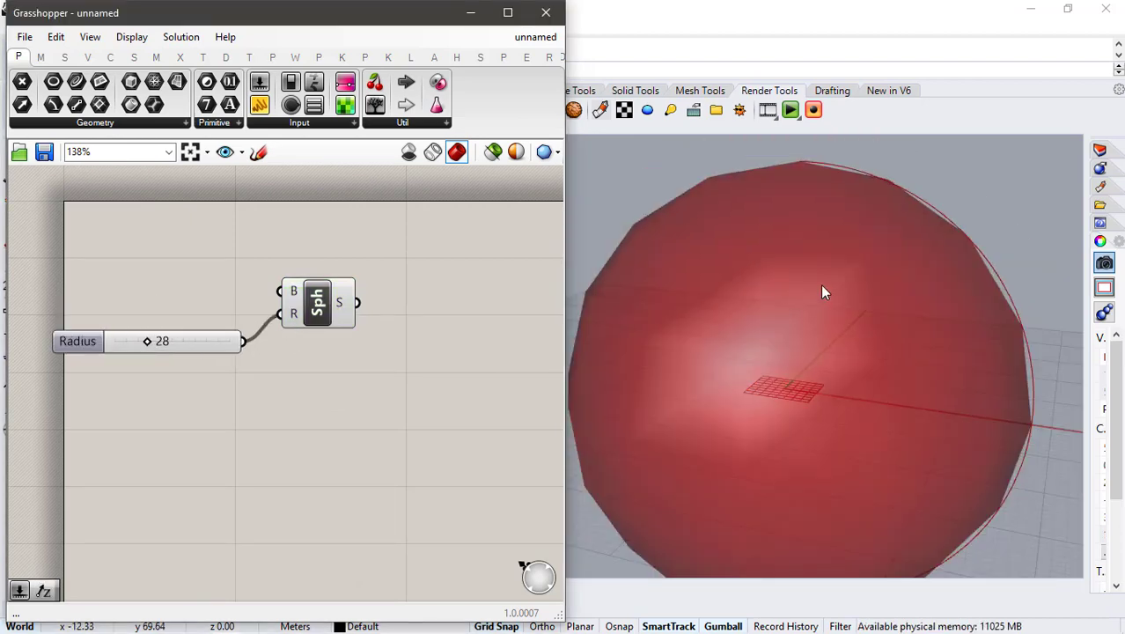
Step: Set the preview mesh quality to High Quality
click(540, 154)
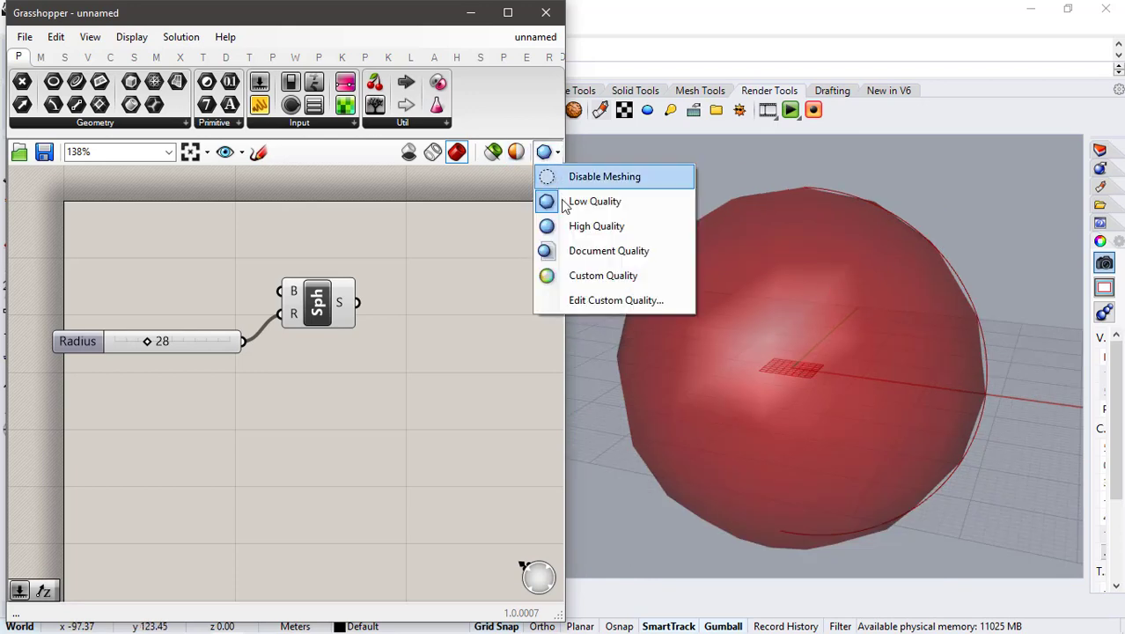
click(547, 226)
Step: Add a Bounding Box component below the Sphere and connect the sphere output to its content input
right_drag(401, 390, 272, 350)
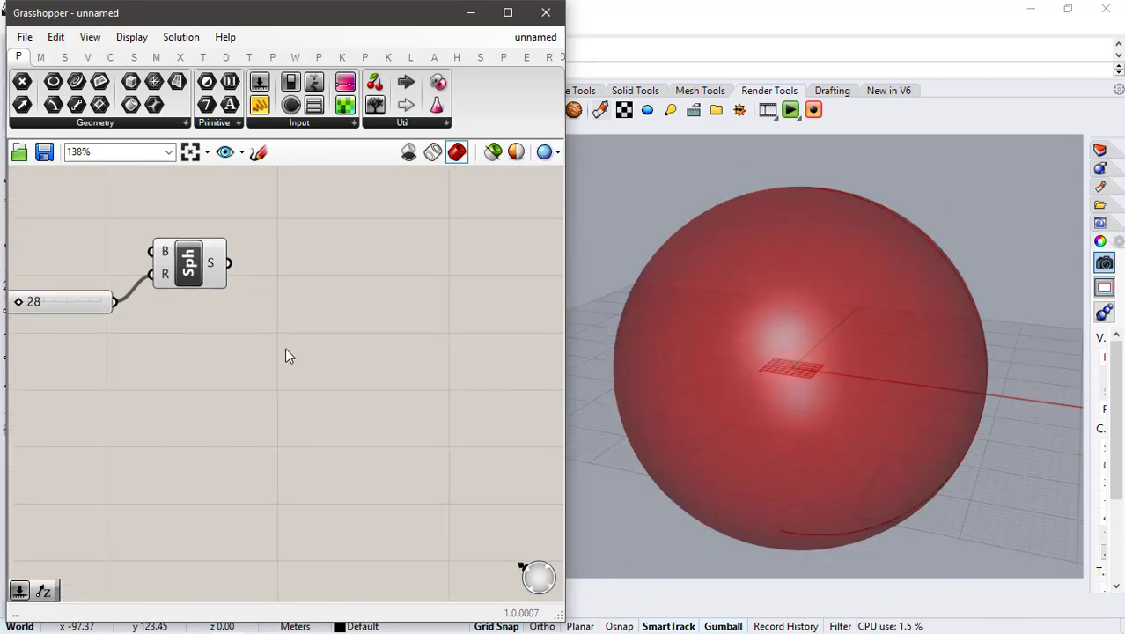
double_click(284, 350)
text(bound)
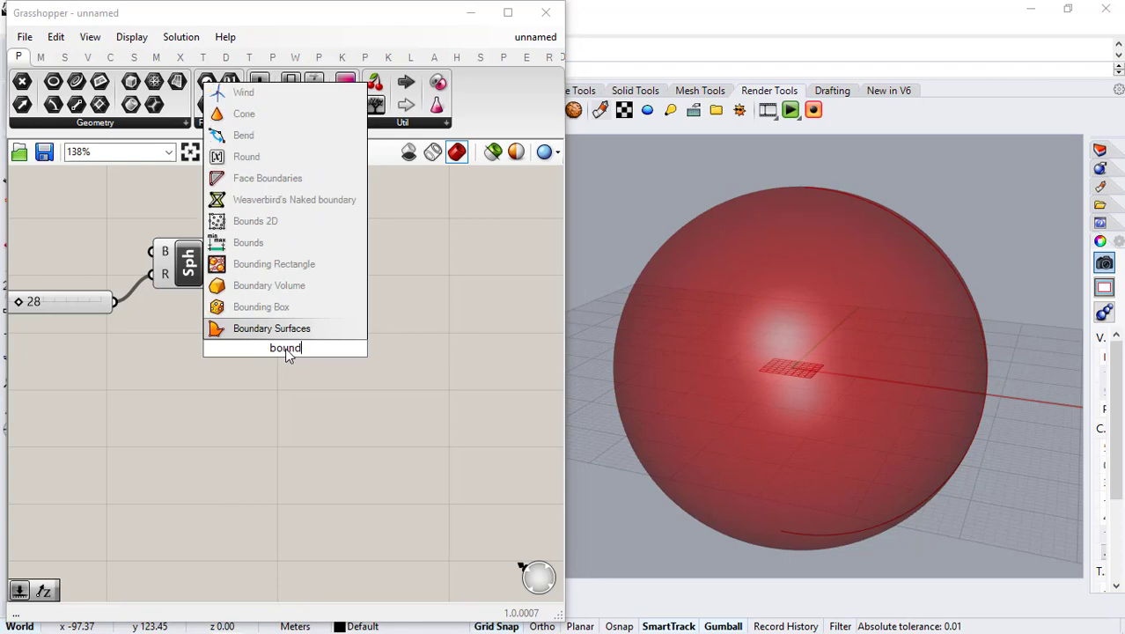
click(299, 307)
drag(282, 339, 312, 349)
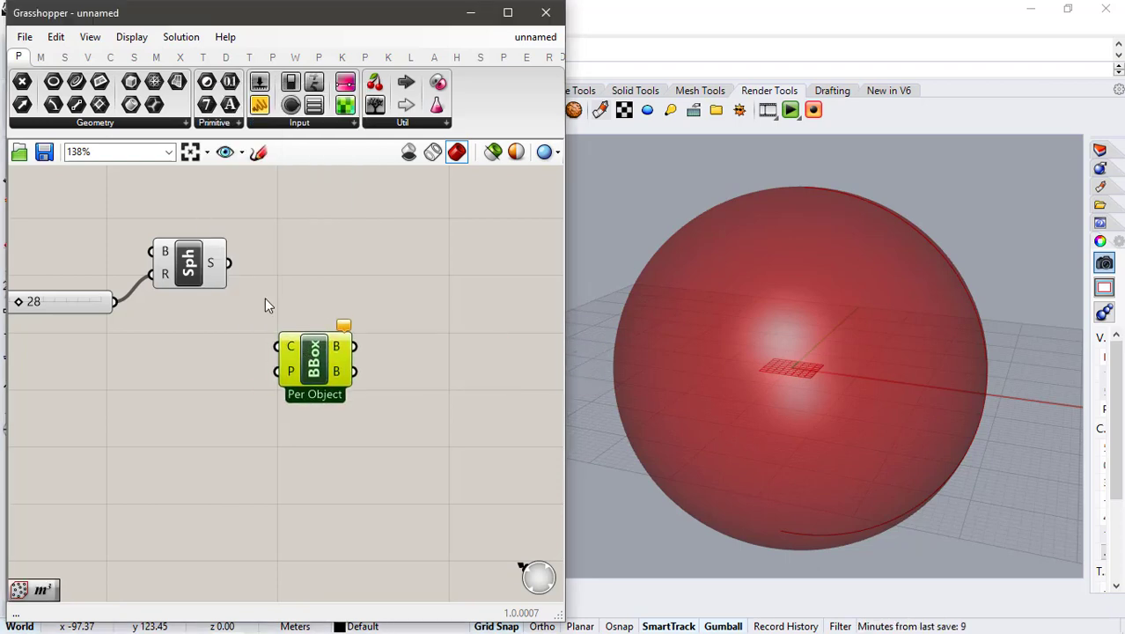
drag(229, 262, 322, 440)
click(321, 387)
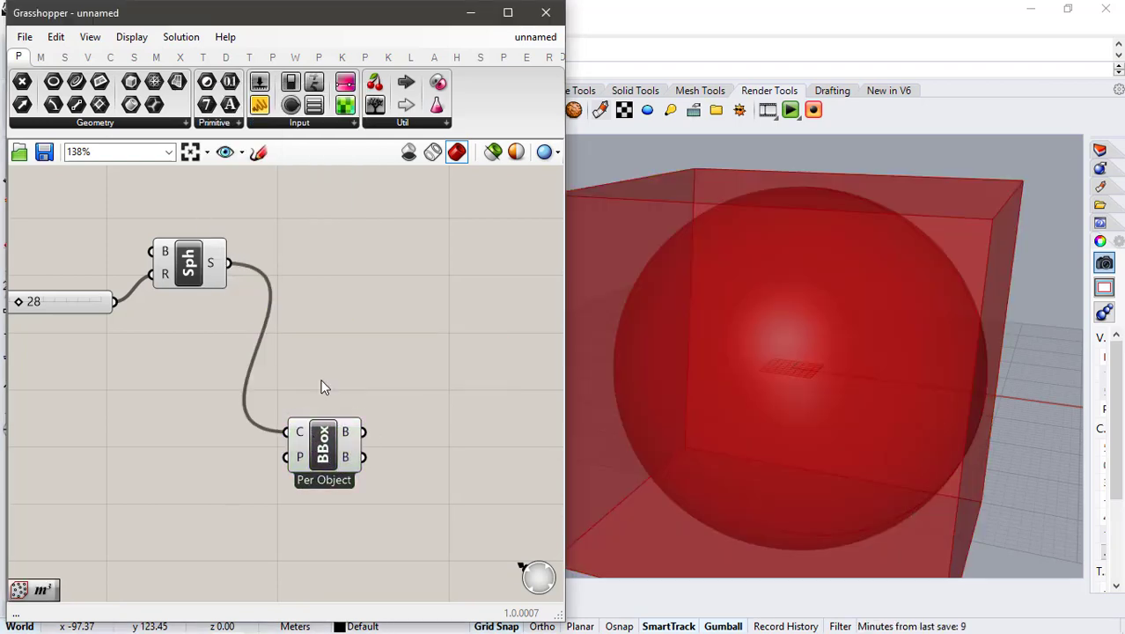
Step: Add a Populate Geometry component above the bounding box and connect the sphere to its geometry input
double_click(333, 352)
text(pop)
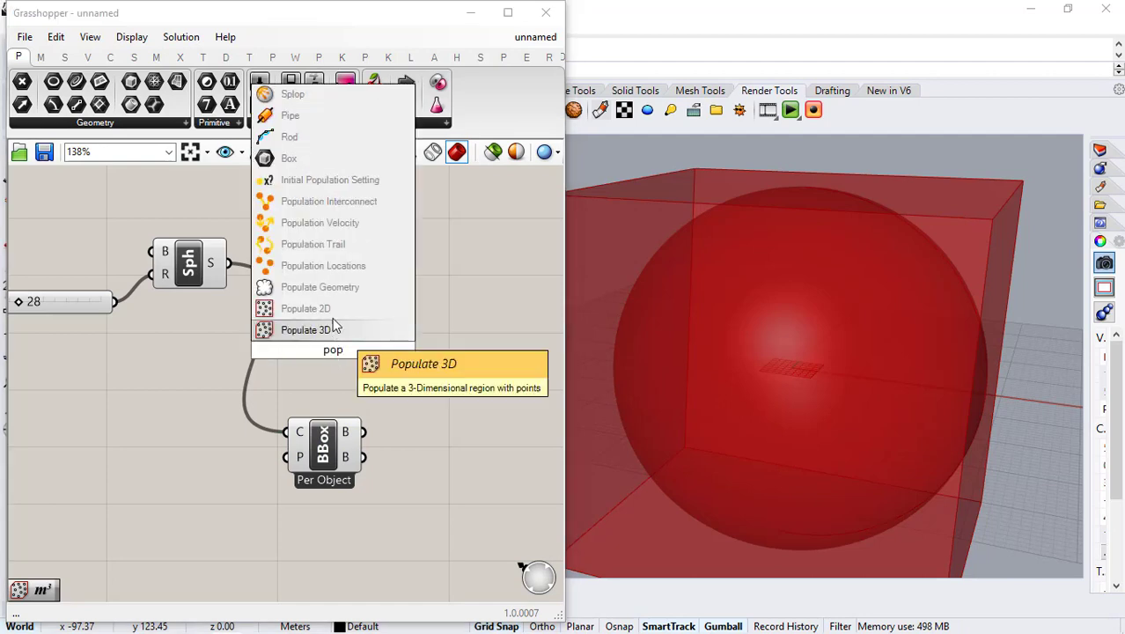
click(322, 286)
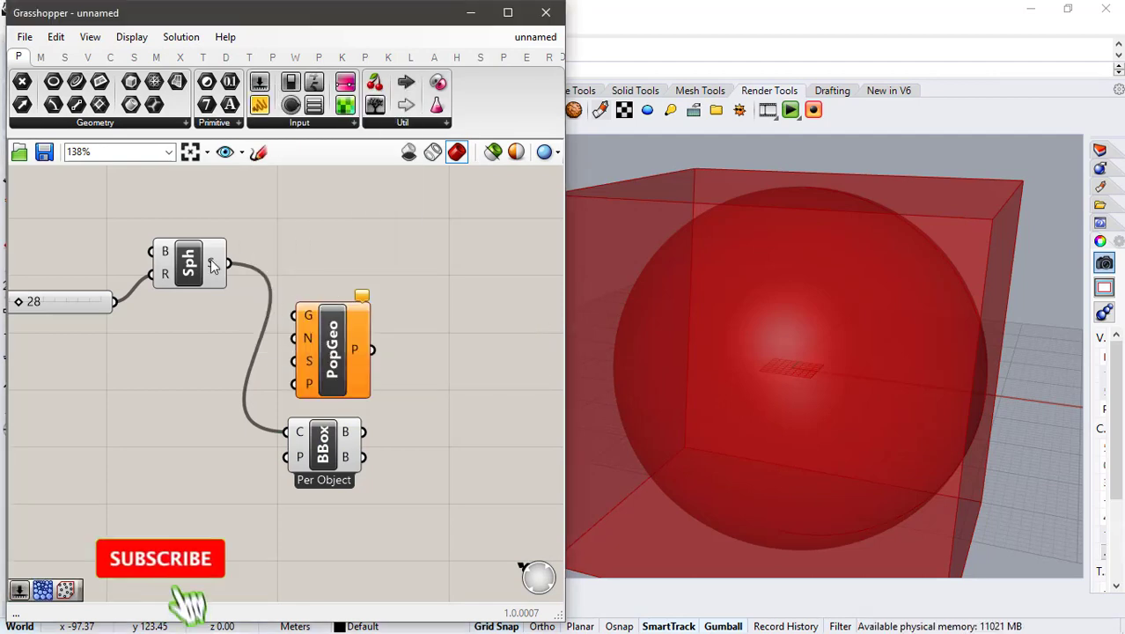
drag(333, 349, 327, 342)
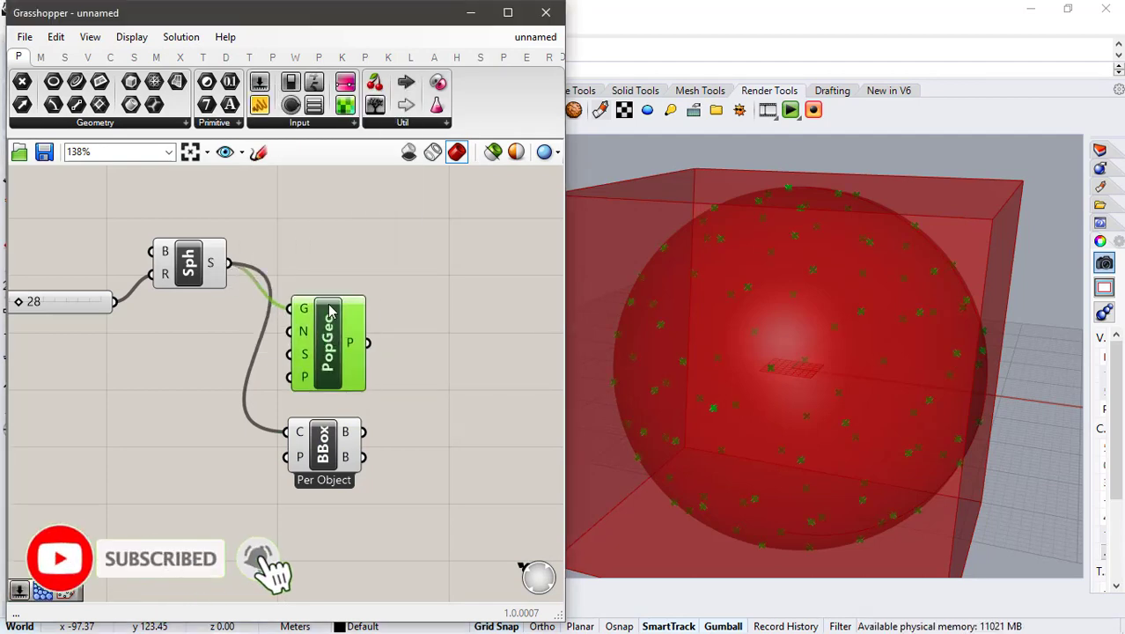
click(396, 265)
Step: Add a Brep | Brep intersection component and connect the sphere to its A input
double_click(429, 269)
text(brep)
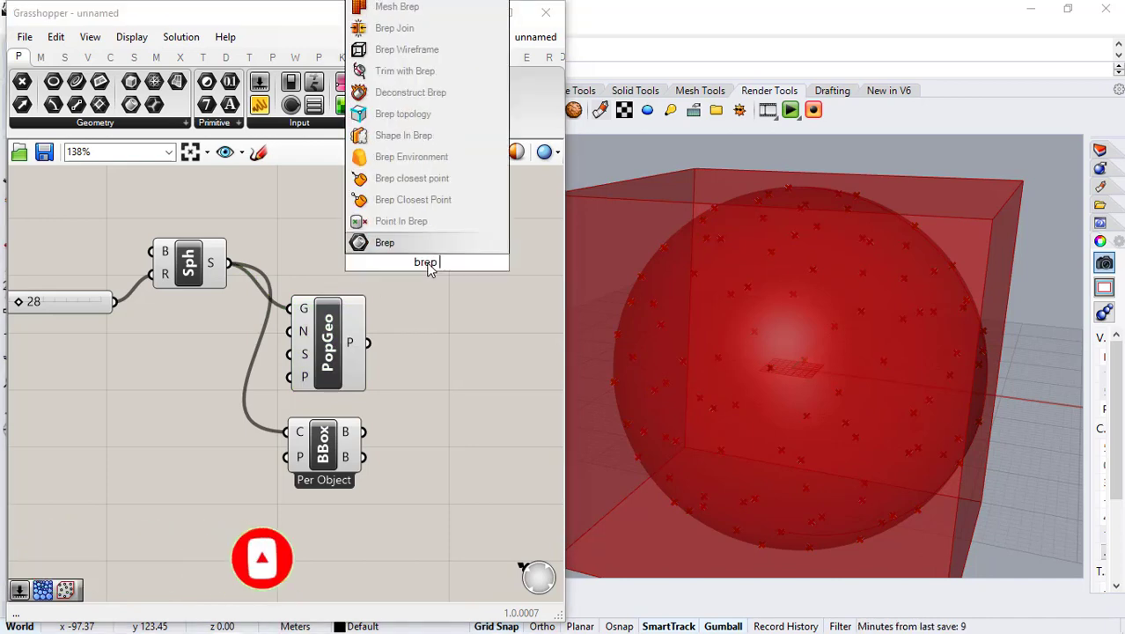
text( bre)
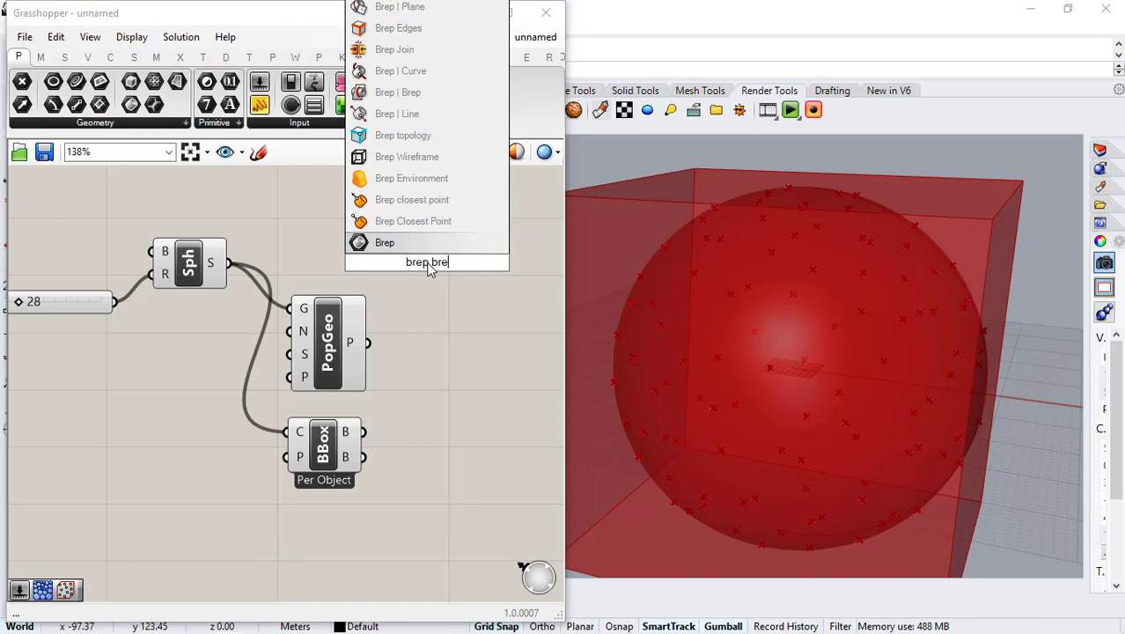
click(409, 93)
drag(228, 263, 380, 254)
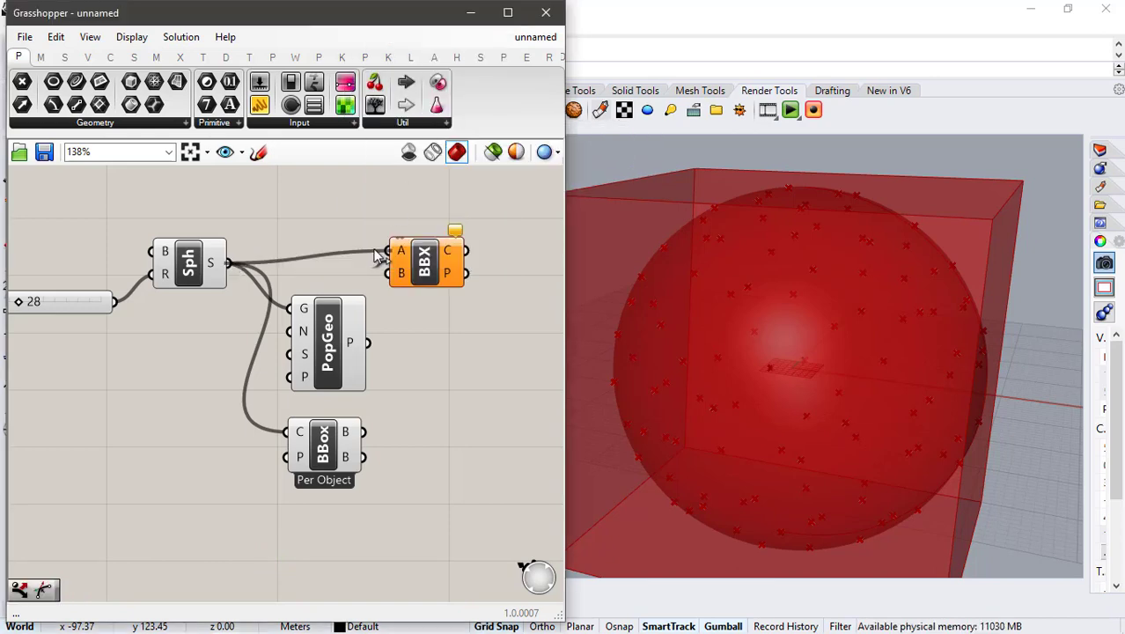
Step: Add a Voronoi 3D component and connect the populated points to its P input and the bounding box to its B input
right_drag(435, 394, 414, 383)
double_click(414, 384)
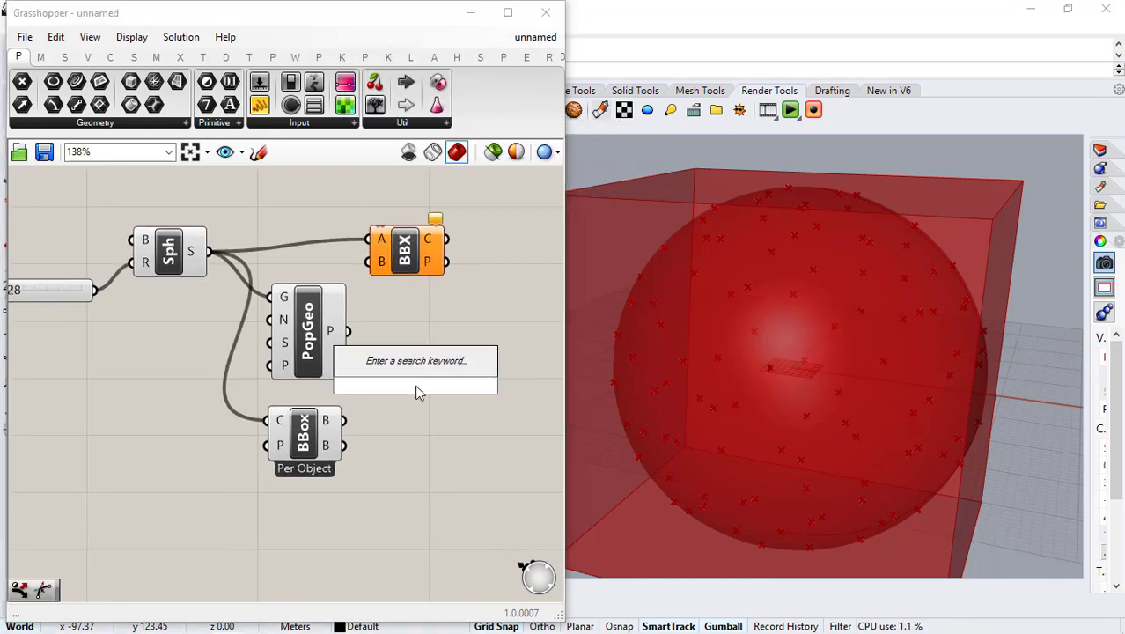
text(voron)
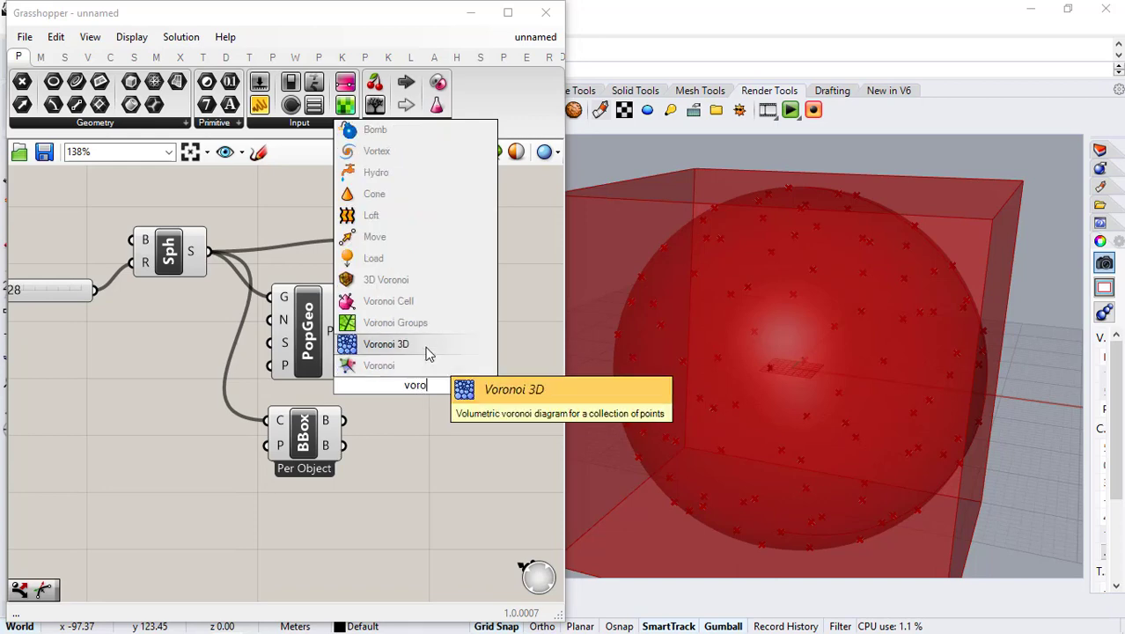
click(422, 343)
drag(385, 369, 387, 366)
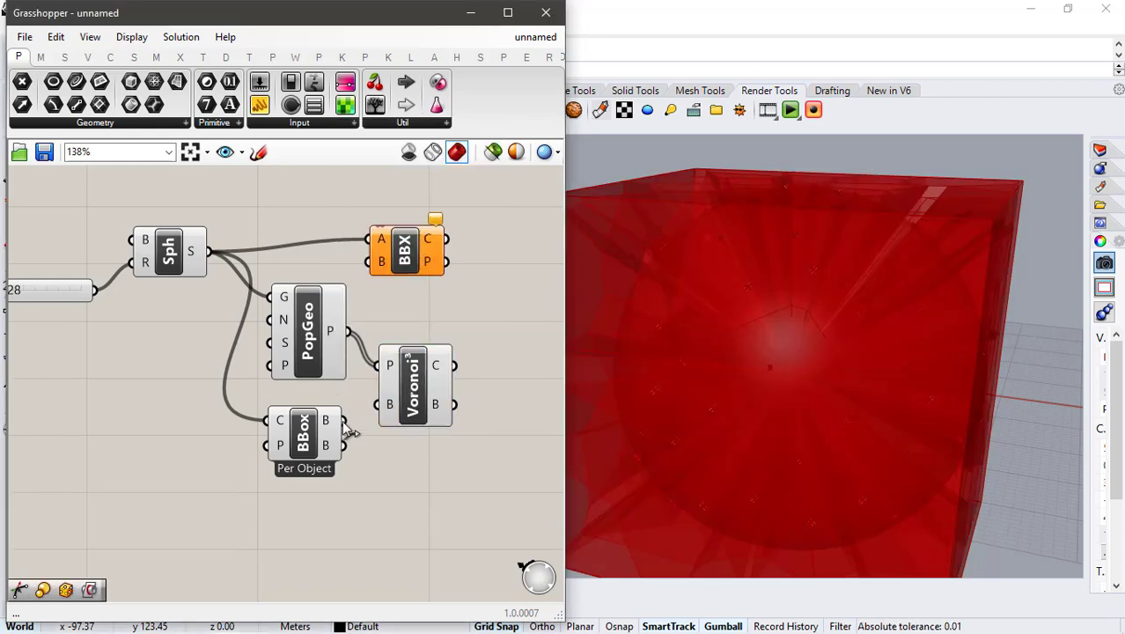
drag(324, 443, 330, 460)
Step: Turn off the preview of the Sphere, Populate Geometry, Bounding Box and Voronoi 3D components
click(405, 504)
drag(404, 505, 134, 301)
middle_click(202, 350)
click(255, 298)
drag(223, 206, 166, 339)
middle_click(167, 338)
click(220, 289)
Step: Move the Brep | Brep component further right and connect the Voronoi cells to its B input
drag(401, 270, 506, 270)
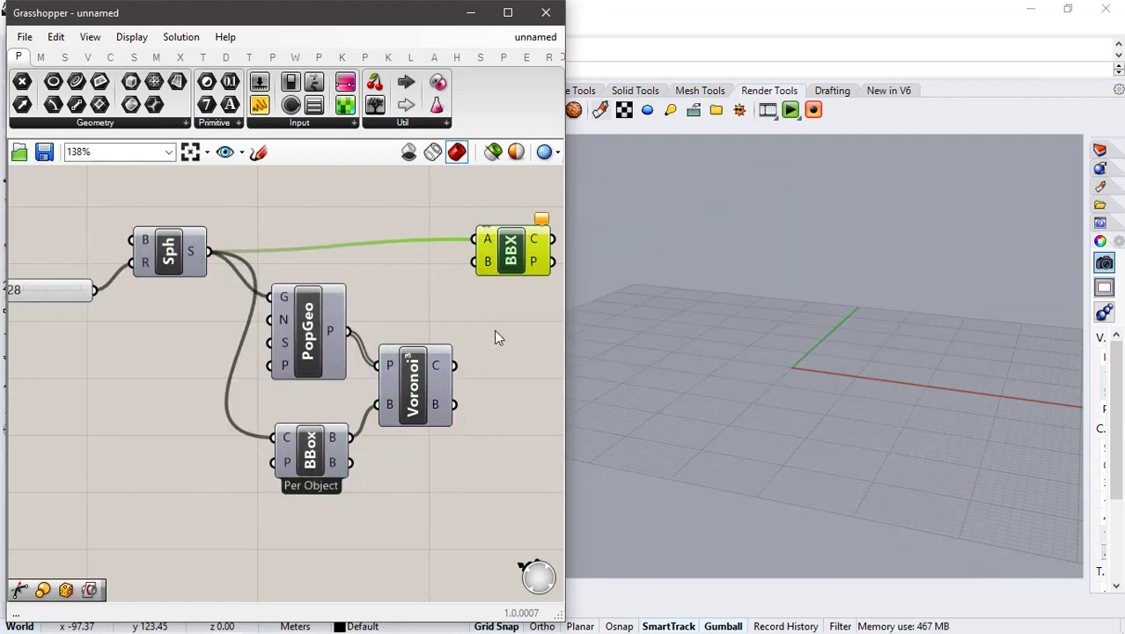
click(493, 330)
drag(455, 365, 473, 262)
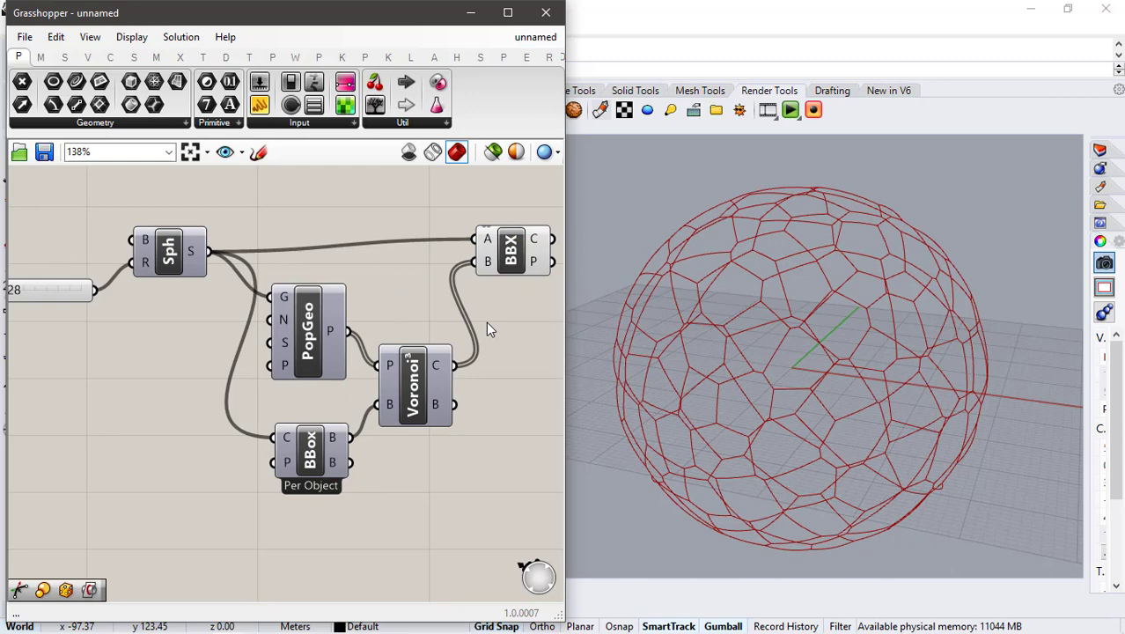
right_drag(462, 265, 352, 276)
click(399, 229)
click(276, 244)
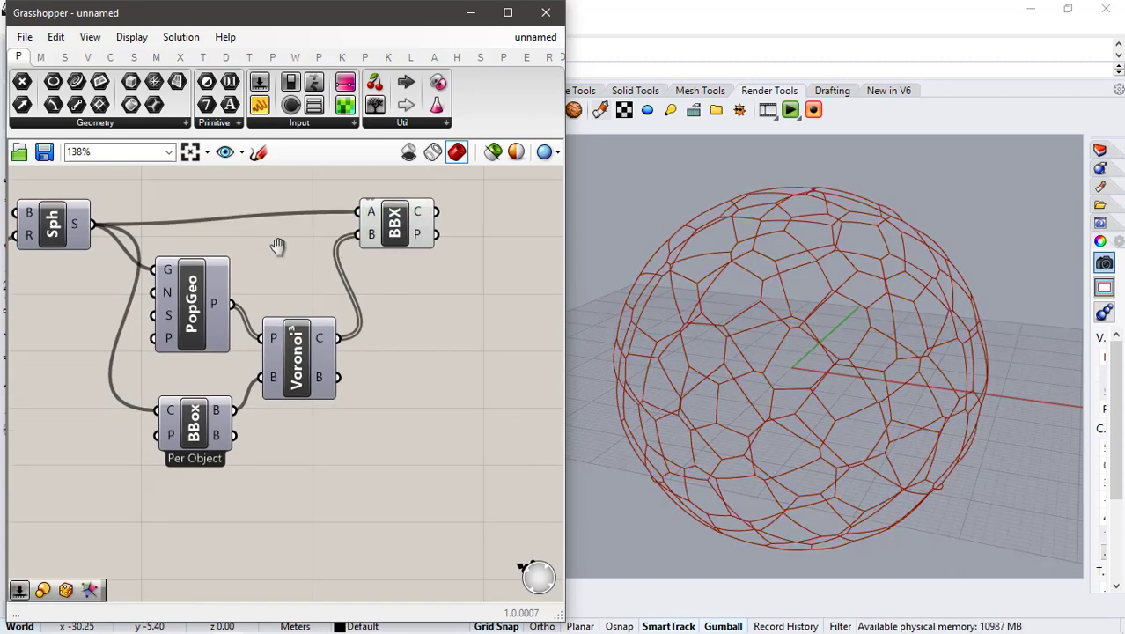
right_drag(75, 268, 197, 271)
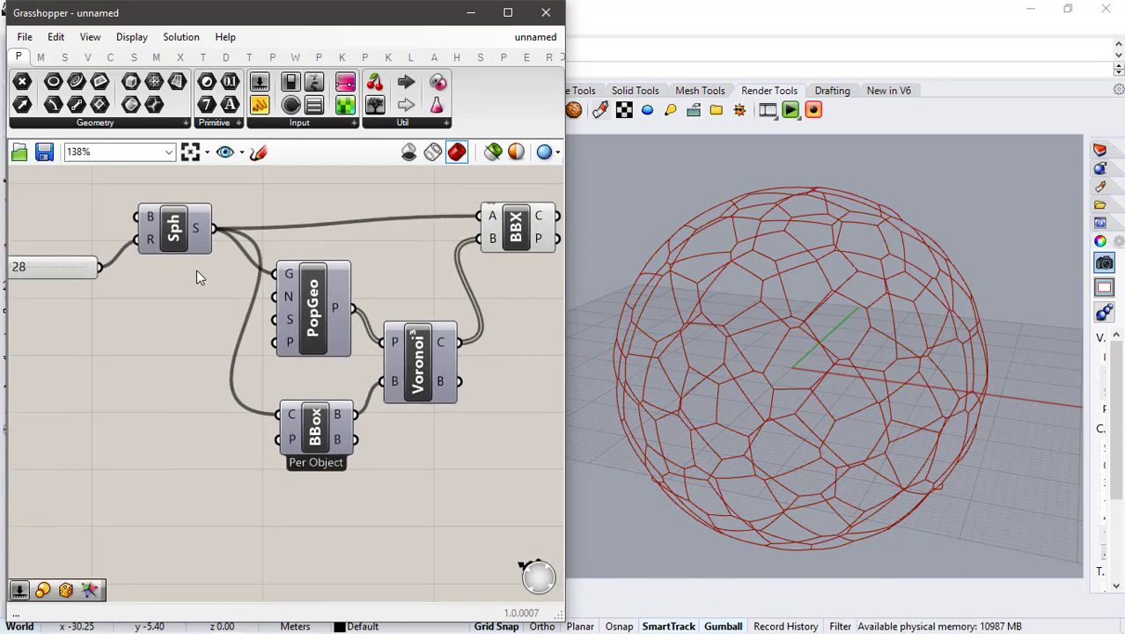
Step: Create a number slider with value 150 and connect it to the N count input of Populate Geometry
right_drag(162, 314, 153, 304)
double_click(154, 302)
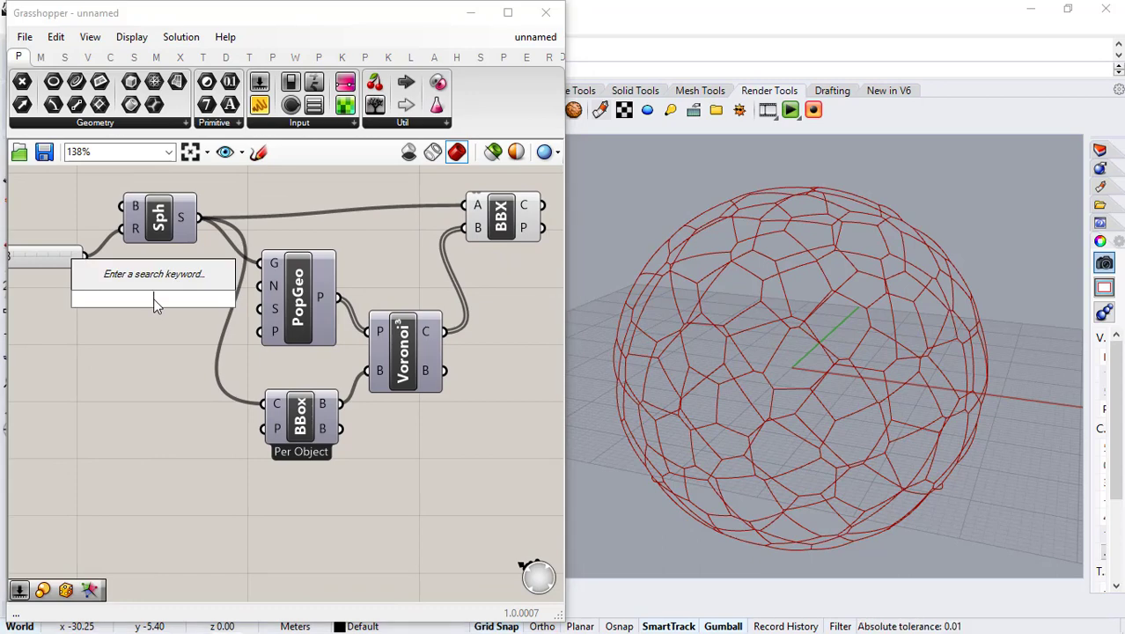
text(150)
key(Return)
drag(176, 298, 256, 286)
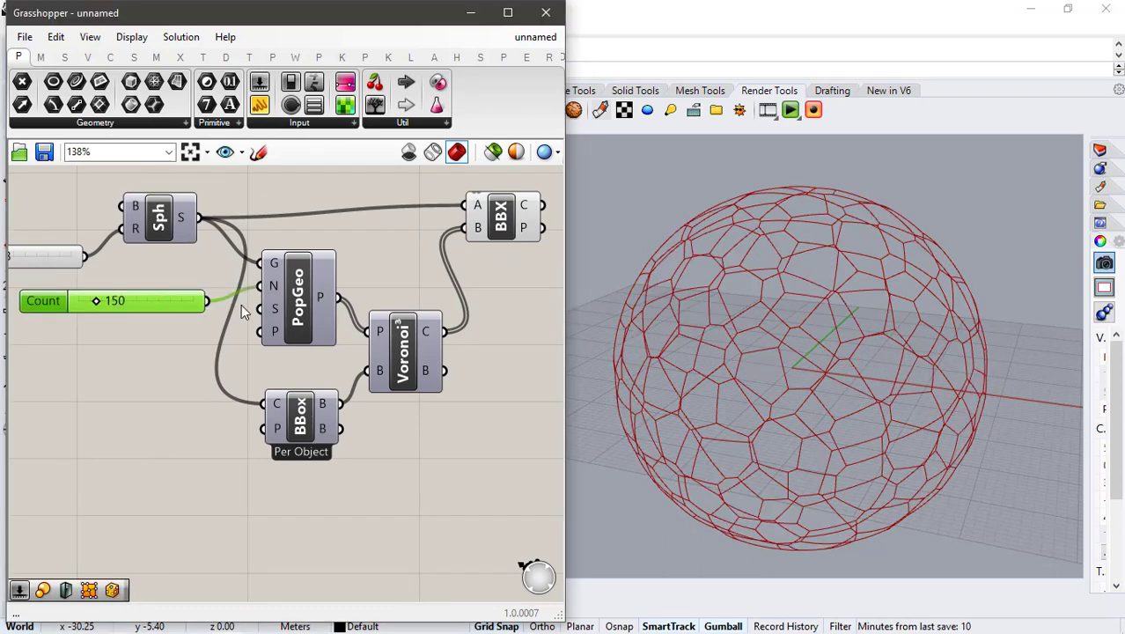
Step: Set the Count slider to 120
mouse_move(820, 323)
right_down()
mouse_move(759, 344)
mouse_move(748, 302)
mouse_move(831, 319)
mouse_move(827, 329)
right_up()
double_click(142, 308)
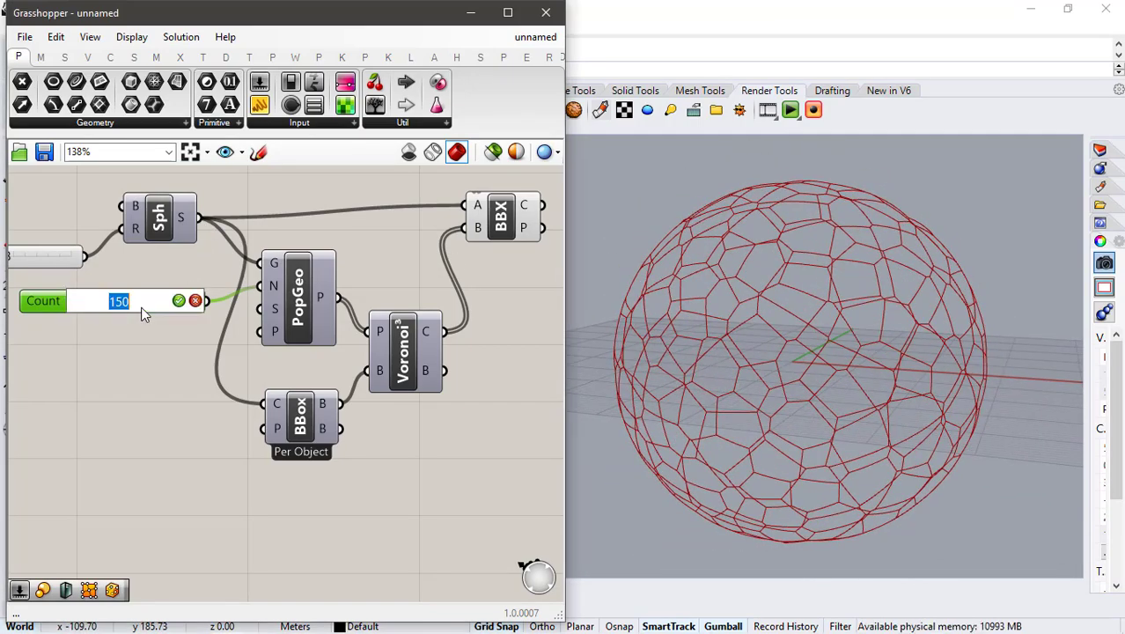
key(Return)
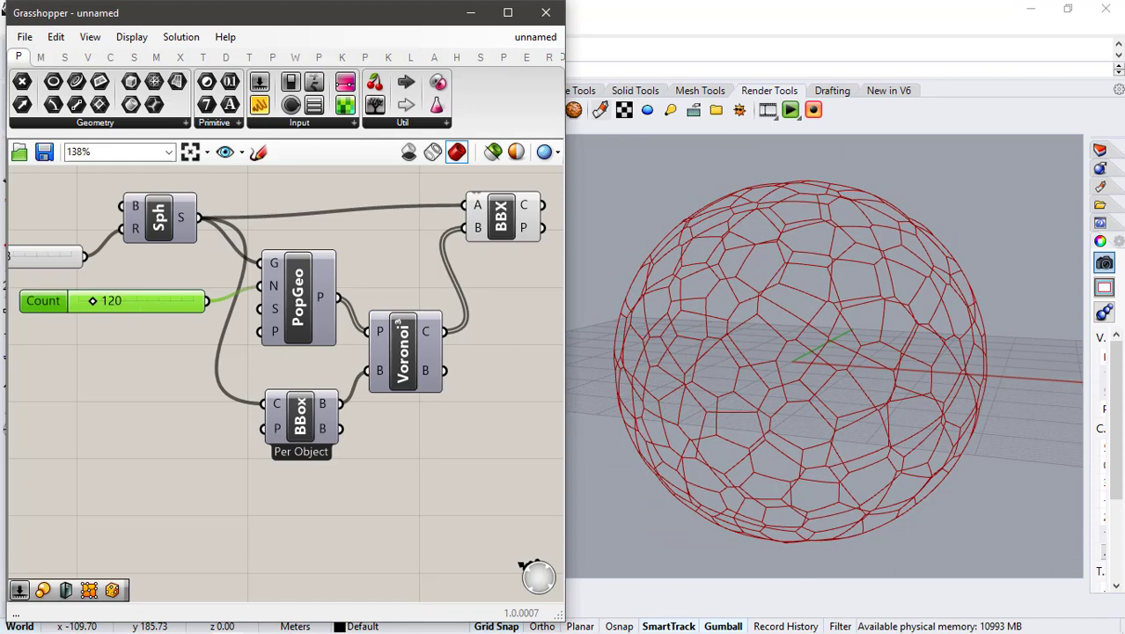
click(169, 361)
Step: Add a Discontinuity component beside Brep | Brep and connect the intersection curves to its curve input
right_drag(400, 293, 210, 307)
right_drag(389, 268, 340, 269)
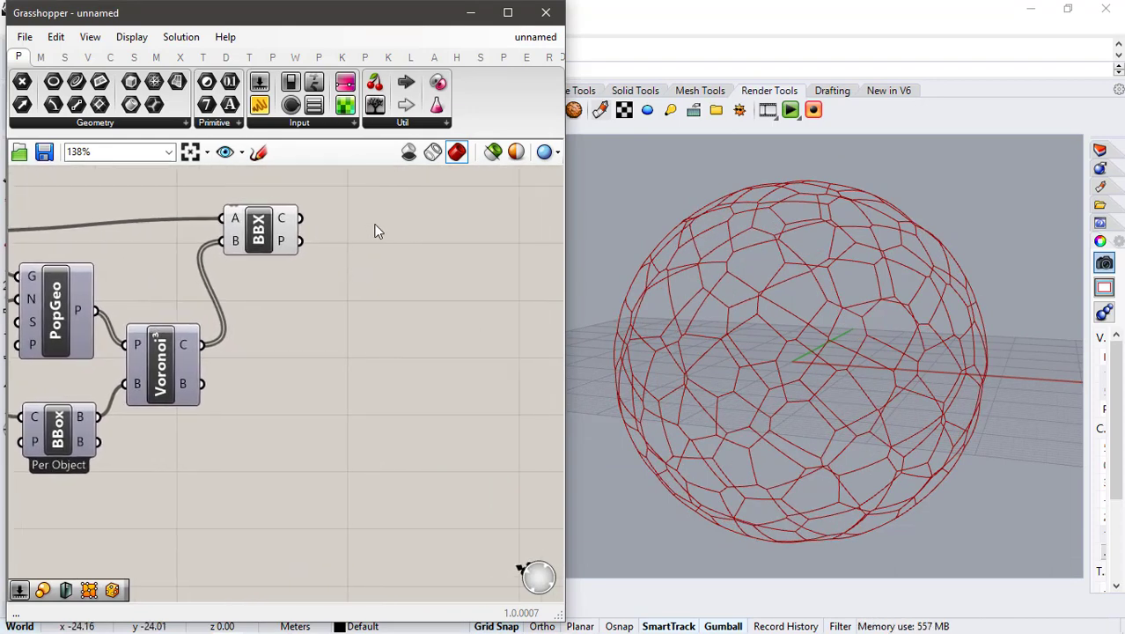
double_click(374, 230)
text(di)
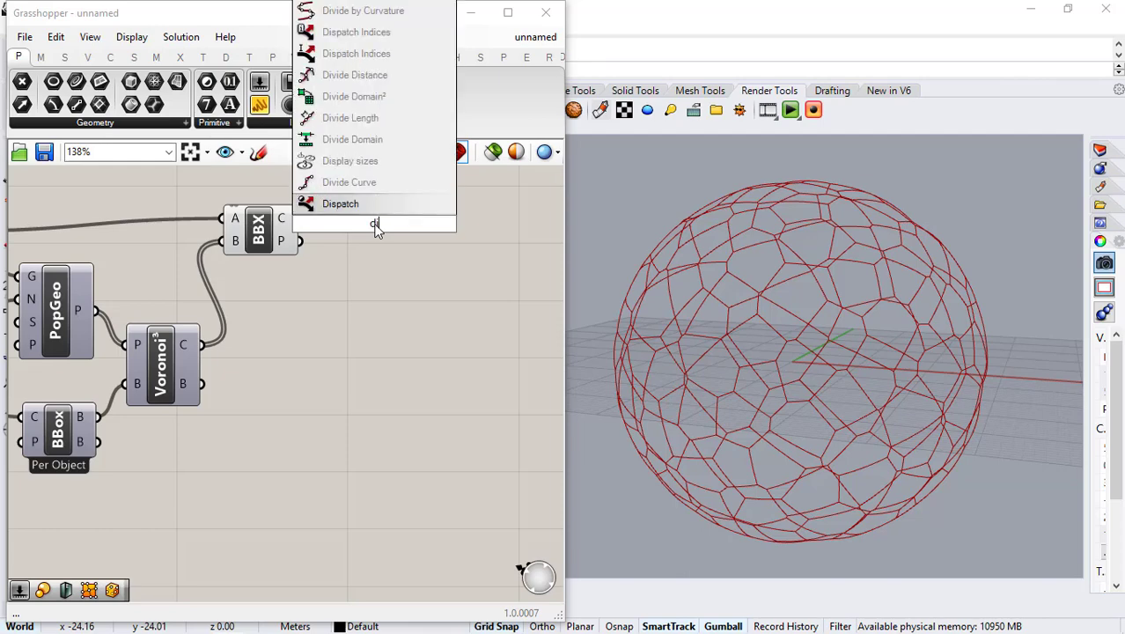
text(sc)
key(Return)
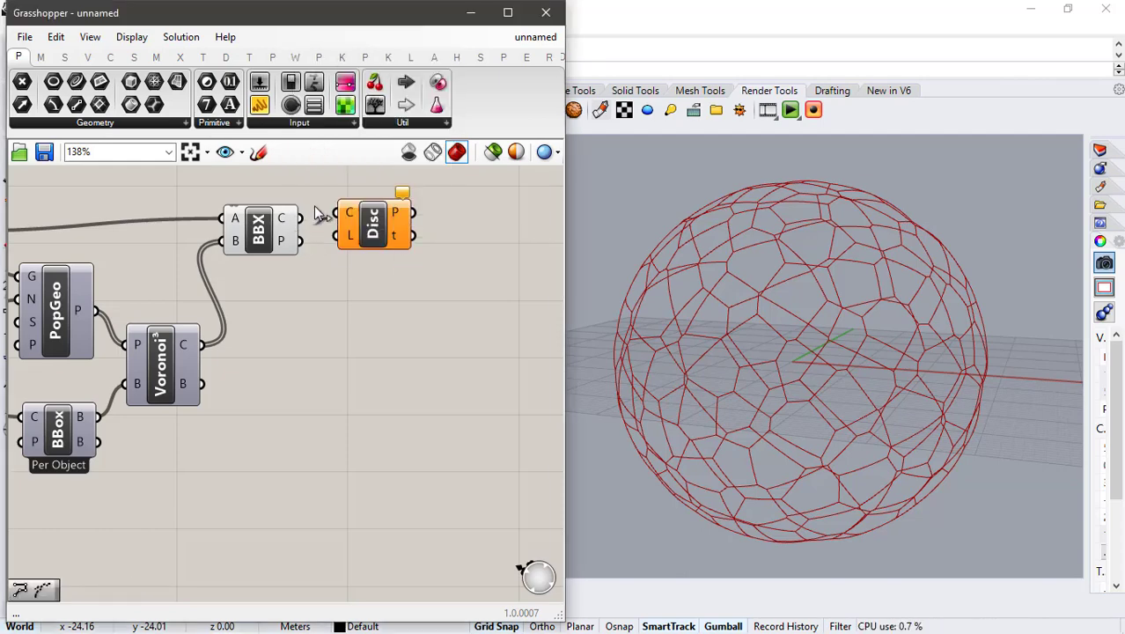
drag(308, 212, 336, 212)
drag(354, 226, 361, 251)
click(358, 318)
Step: Add a PolyLine component after Discontinuity and connect the discontinuity points to its vertices input
right_drag(423, 288, 349, 290)
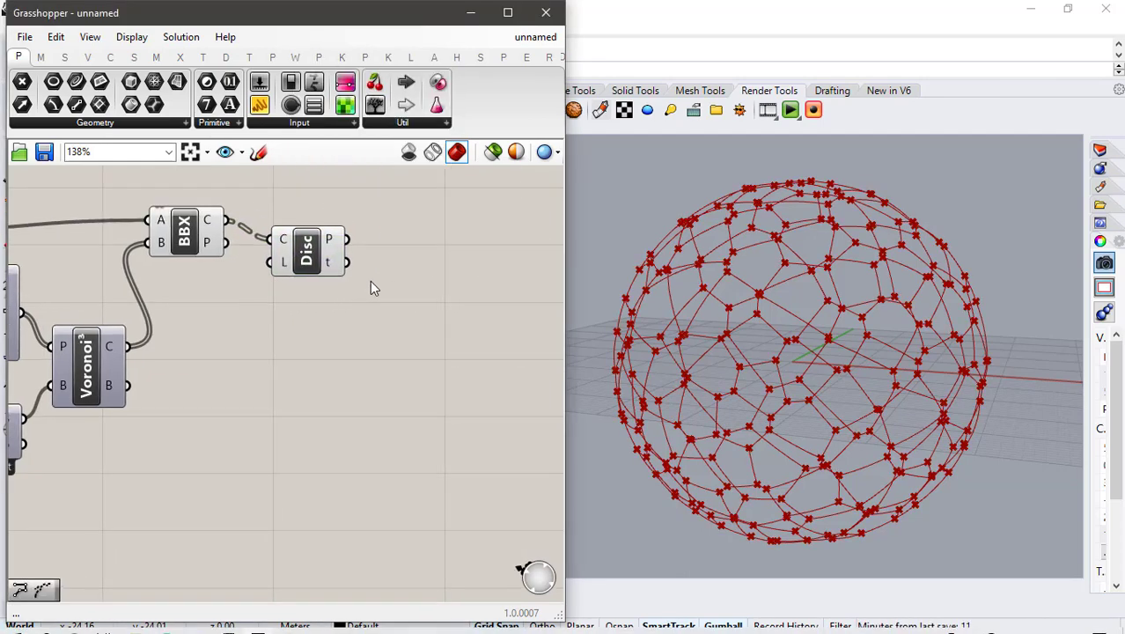
double_click(416, 237)
text(pol)
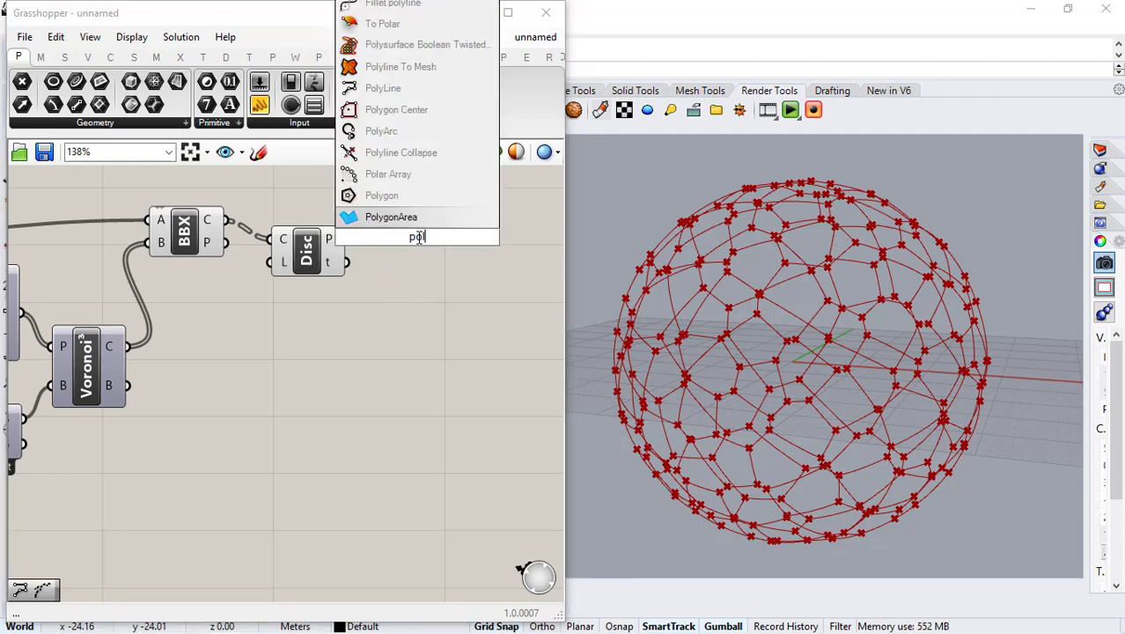
click(405, 88)
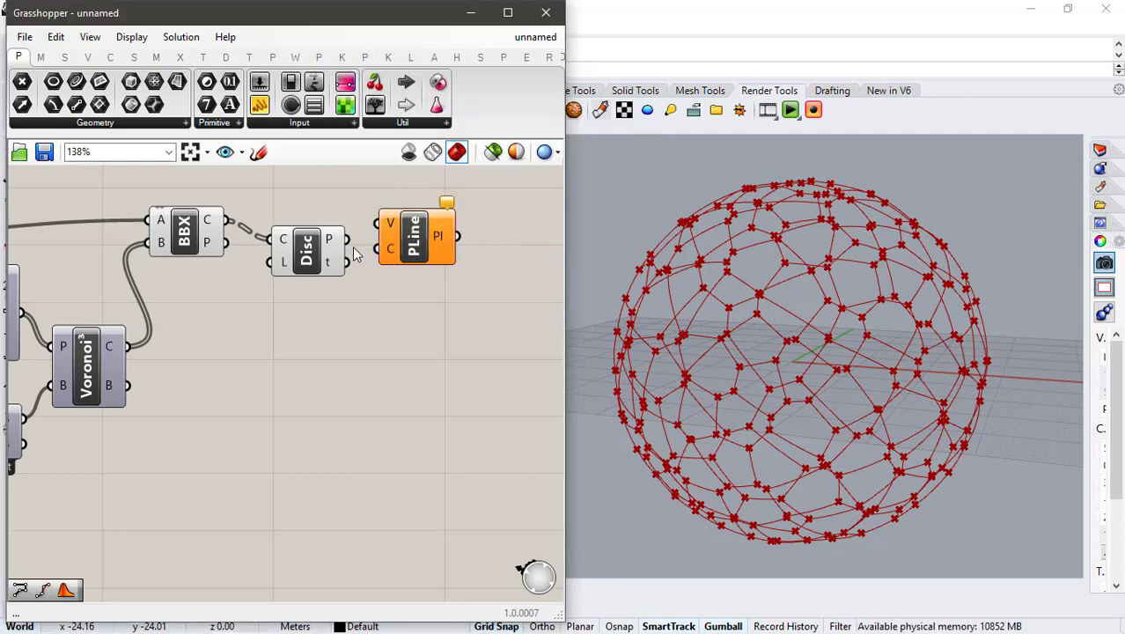
drag(346, 238, 382, 255)
click(408, 276)
click(429, 221)
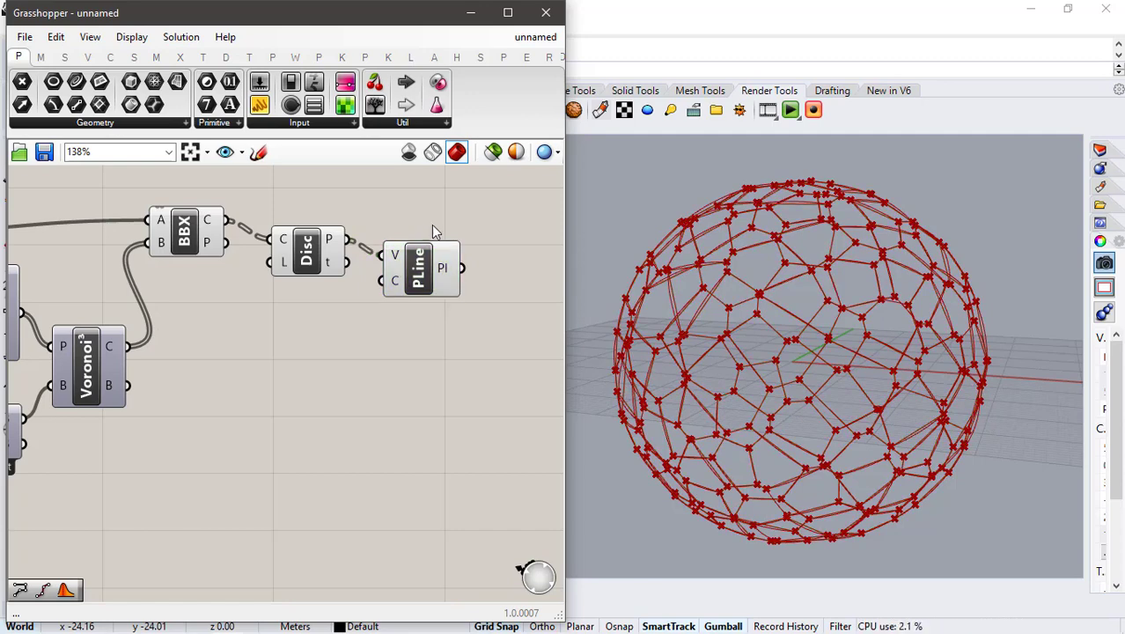
Step: Add an Average component below PolyLine and connect the discontinuity points to its input
right_drag(431, 224, 377, 219)
click(384, 258)
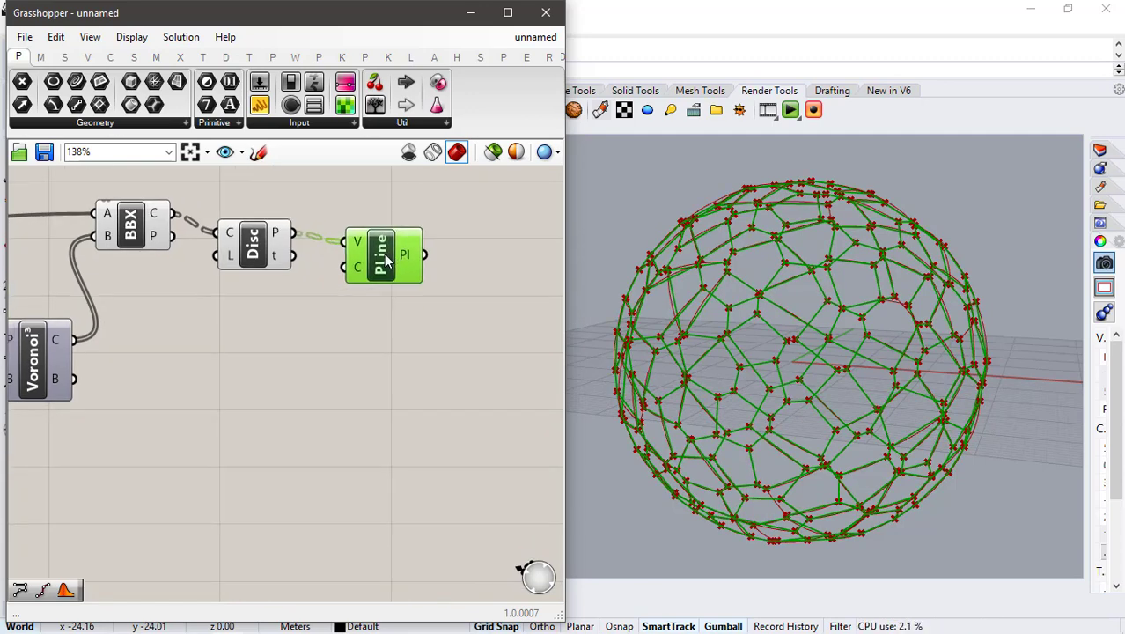
double_click(269, 372)
text(aver)
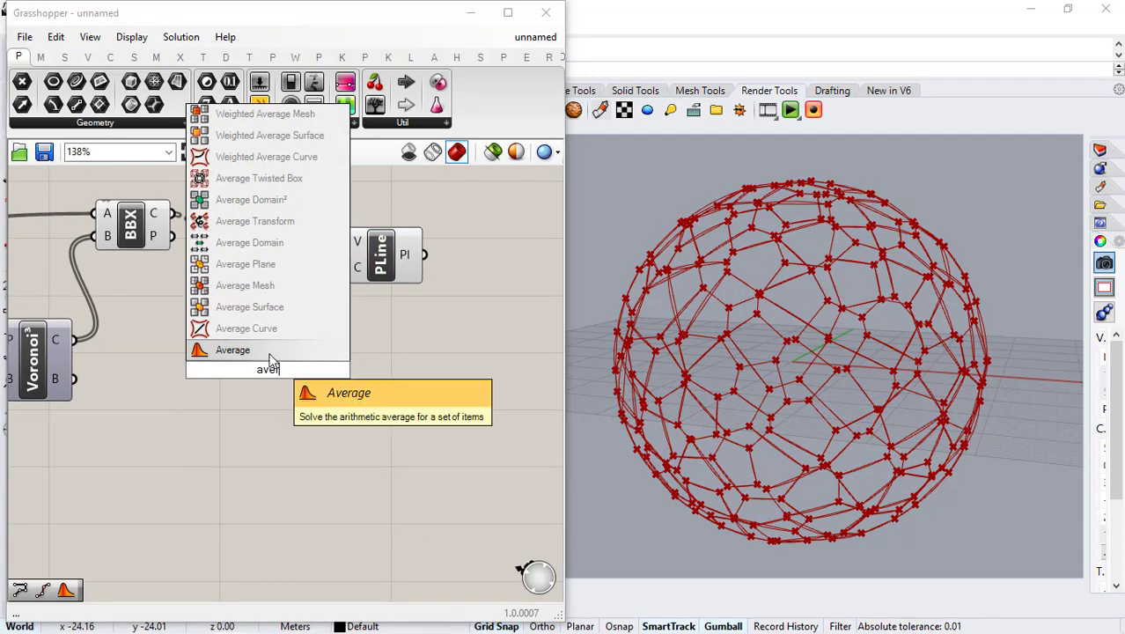
click(268, 352)
drag(260, 367, 355, 369)
right_drag(393, 323, 335, 314)
click(380, 298)
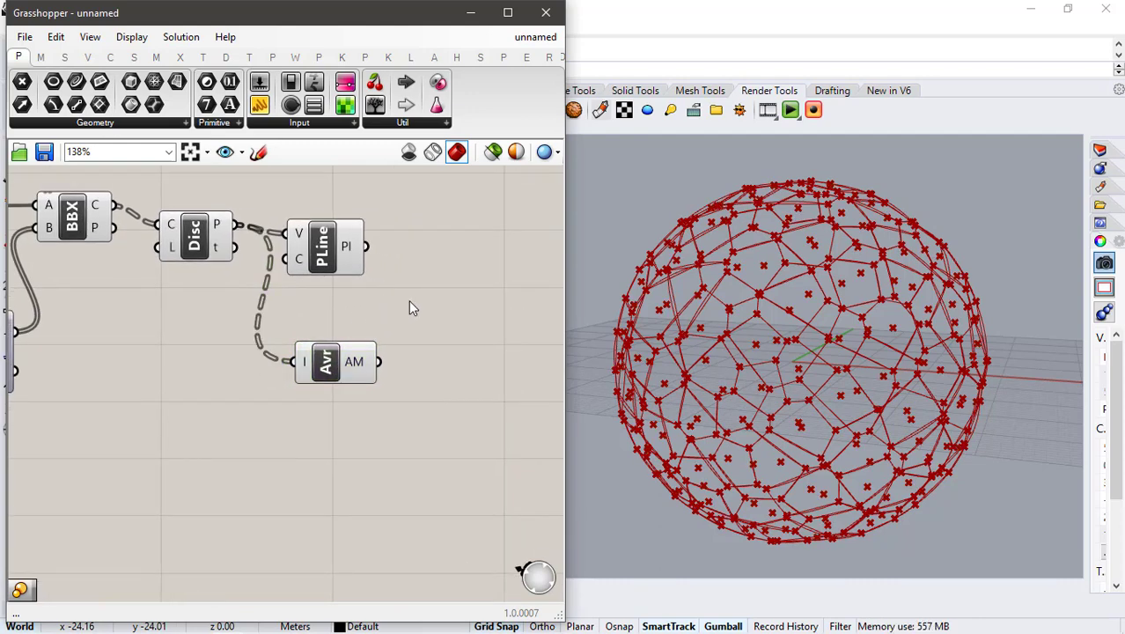
Step: Add a Scale component, feeding the polylines to its geometry input and the averaged points to its center input
double_click(439, 296)
text(sca)
key(Return)
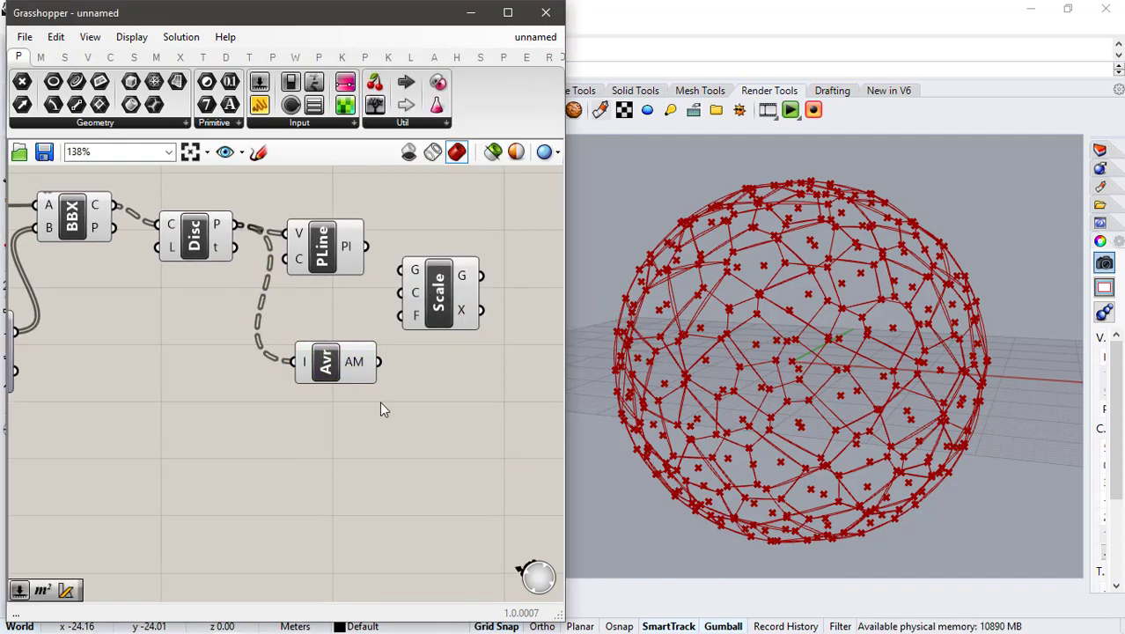
mouse_move(393, 282)
mouse_down()
mouse_move(402, 271)
mouse_move(404, 291)
mouse_up()
drag(425, 301, 431, 312)
click(344, 445)
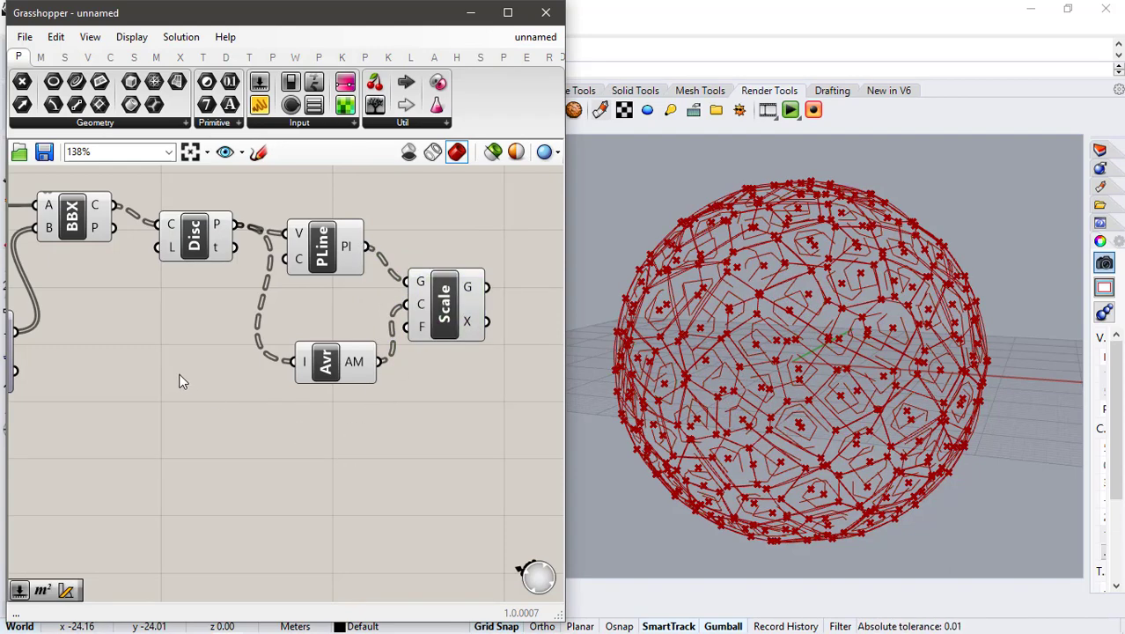
Step: Add a Loft component and connect both the original polylines and the scaled polylines to its curves input
right_drag(337, 286, 260, 305)
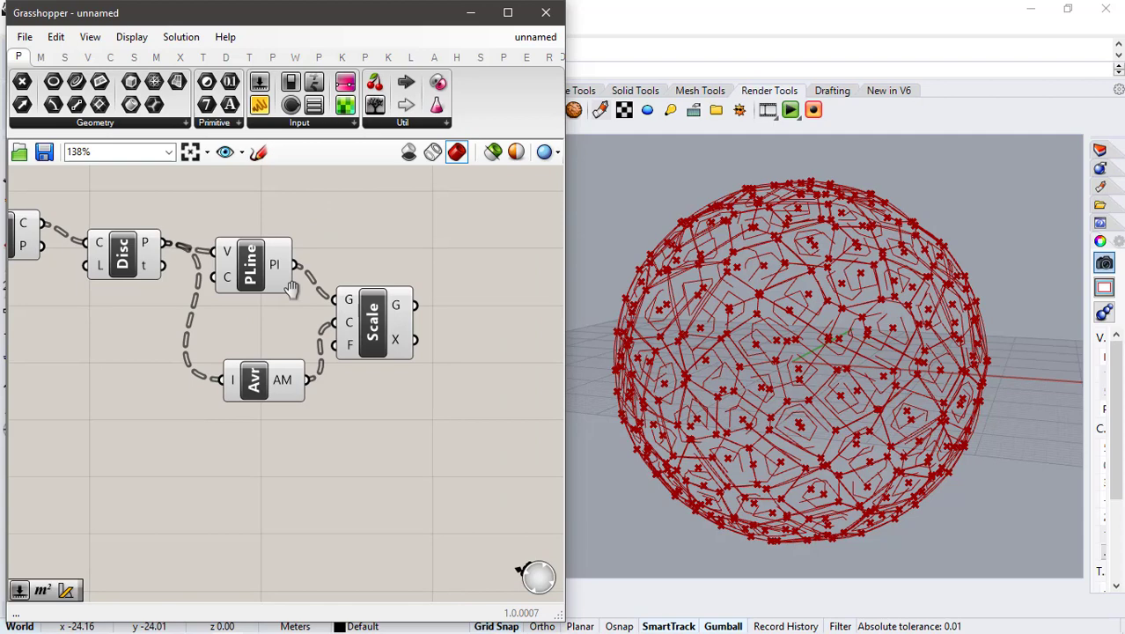
double_click(441, 258)
text(lo)
key(Return)
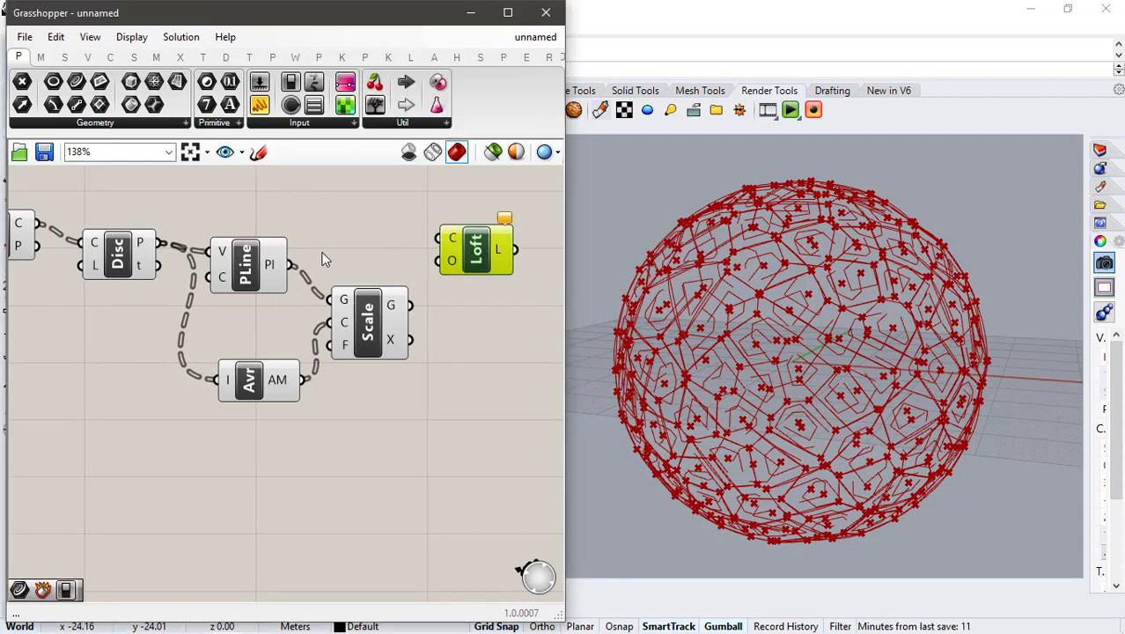
drag(377, 255, 485, 263)
click(468, 294)
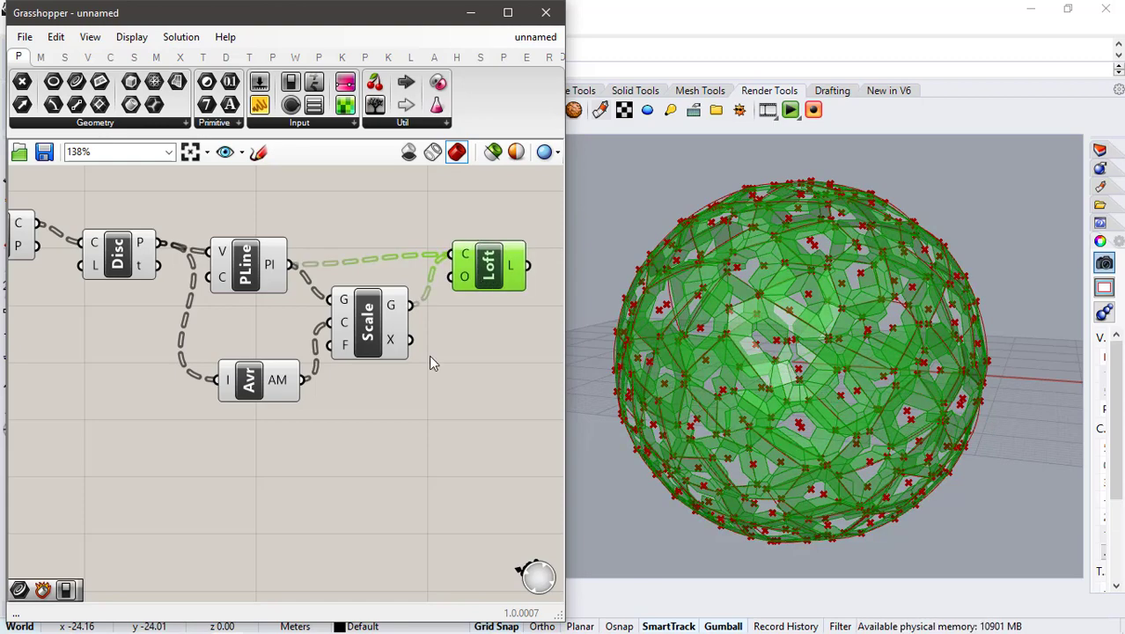
Step: Turn off the preview of all components upstream of Loft
click(431, 359)
drag(357, 194, 3, 508)
middle_click(171, 484)
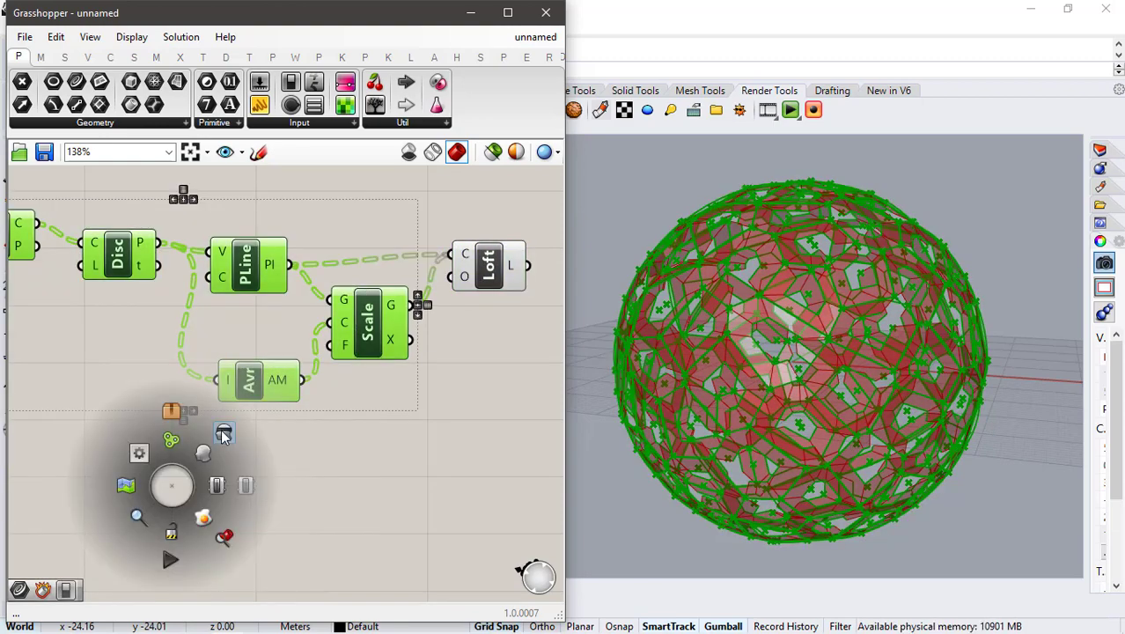
click(217, 429)
scroll(325, 448, down, 2)
click(250, 263)
Step: Create a number slider with value 0.80 and connect it to the factor input of Scale
scroll(868, 356, up, 2)
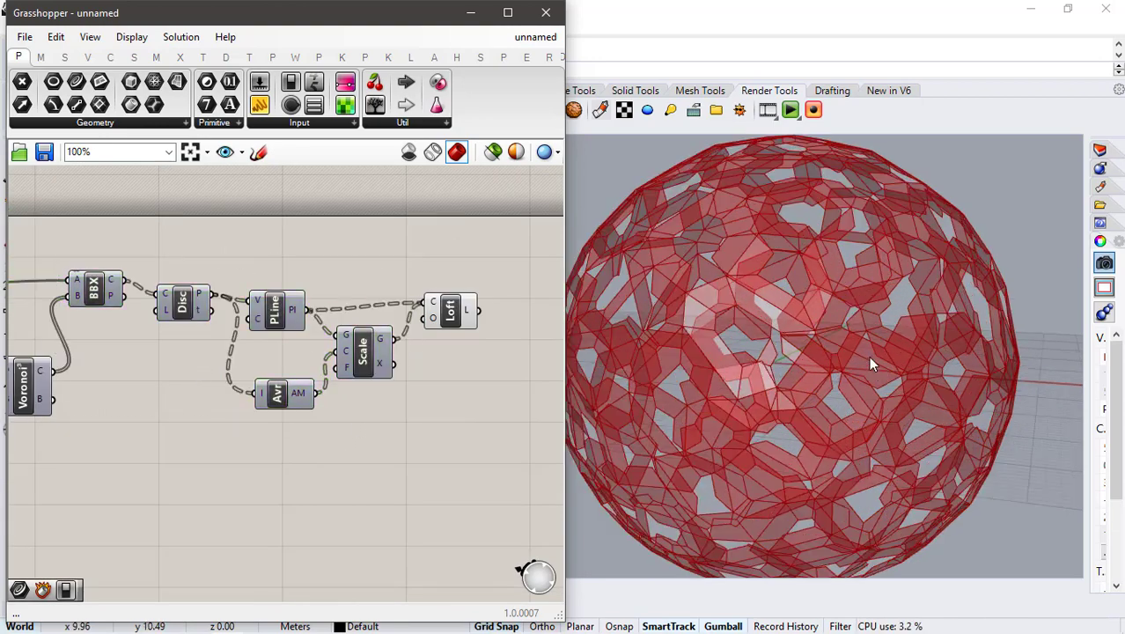
scroll(785, 355, up, 2)
scroll(785, 355, up, 2)
right_drag(660, 322, 686, 336)
scroll(686, 336, down, 3)
scroll(206, 406, up, 3)
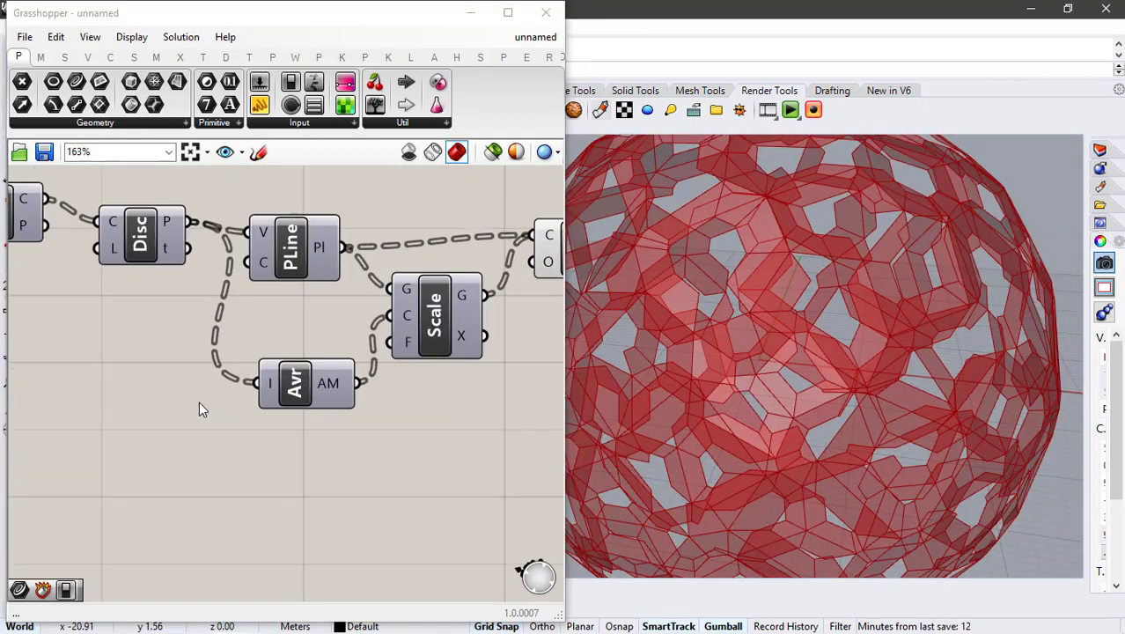
drag(467, 356, 496, 394)
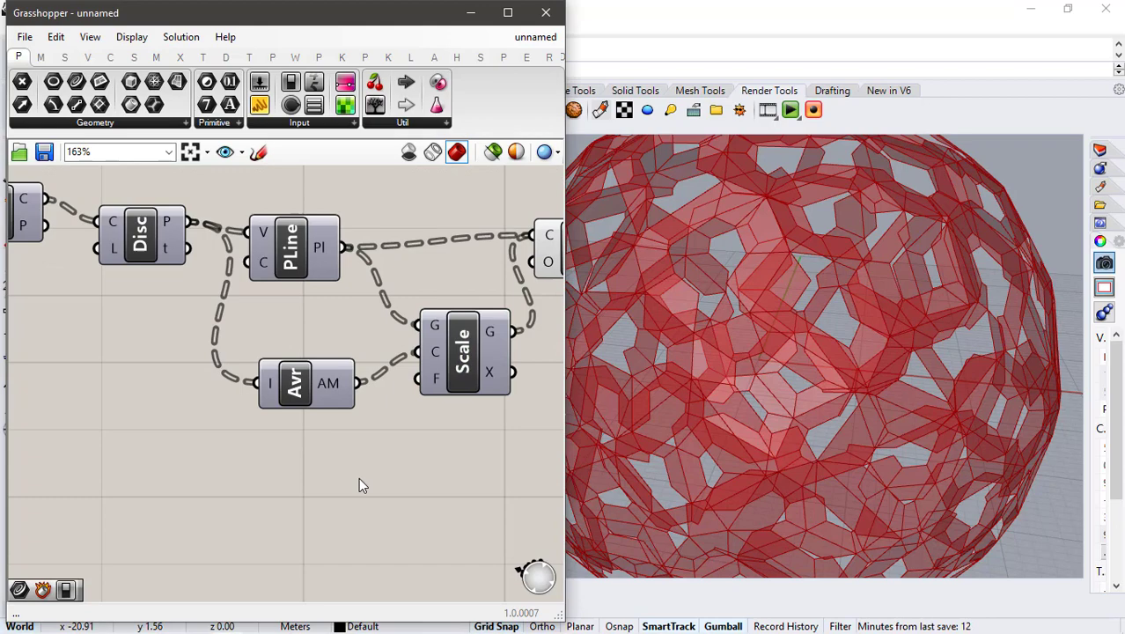
double_click(222, 498)
text(.80)
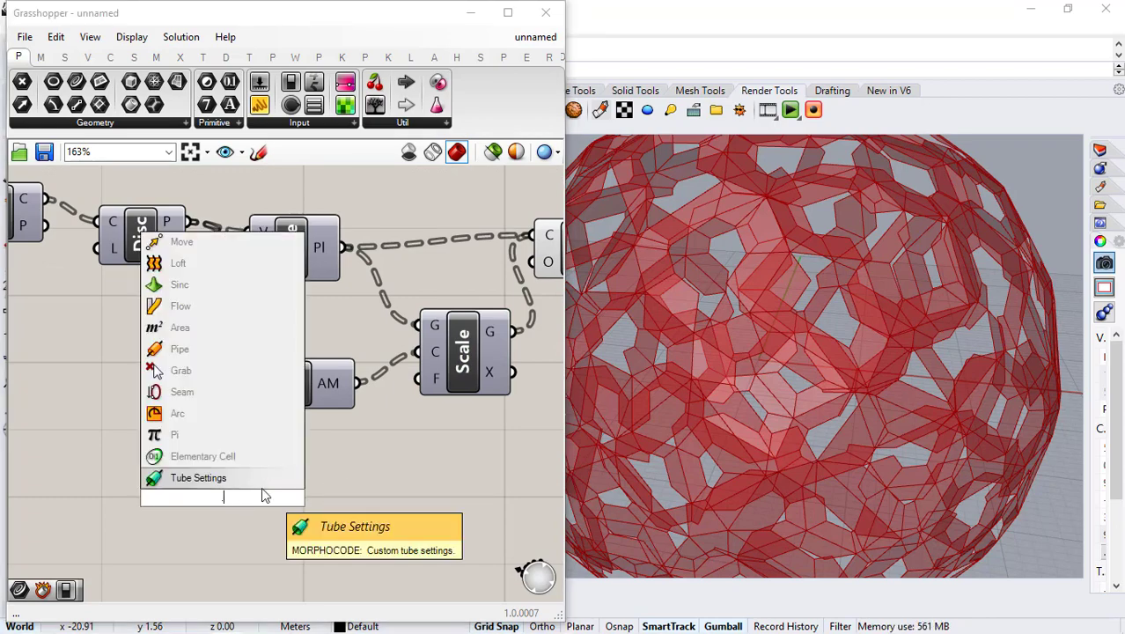
key(Return)
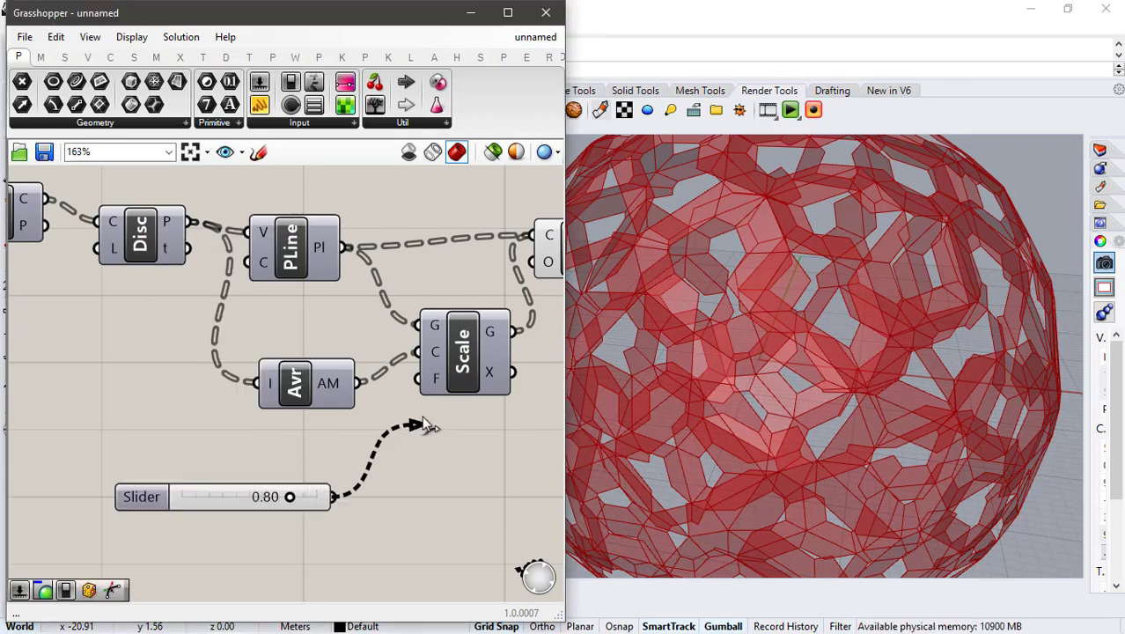
drag(423, 425, 419, 379)
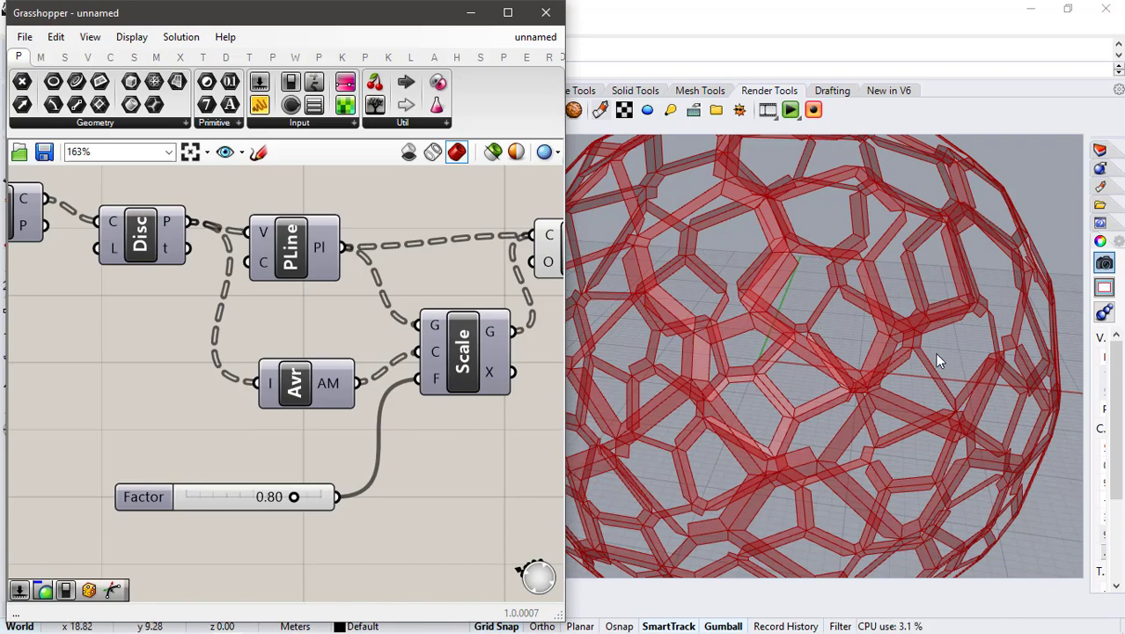
Step: Add a Boolean Toggle, connect it to the closed input of PolyLine and set it to True
scroll(851, 359, up, 4)
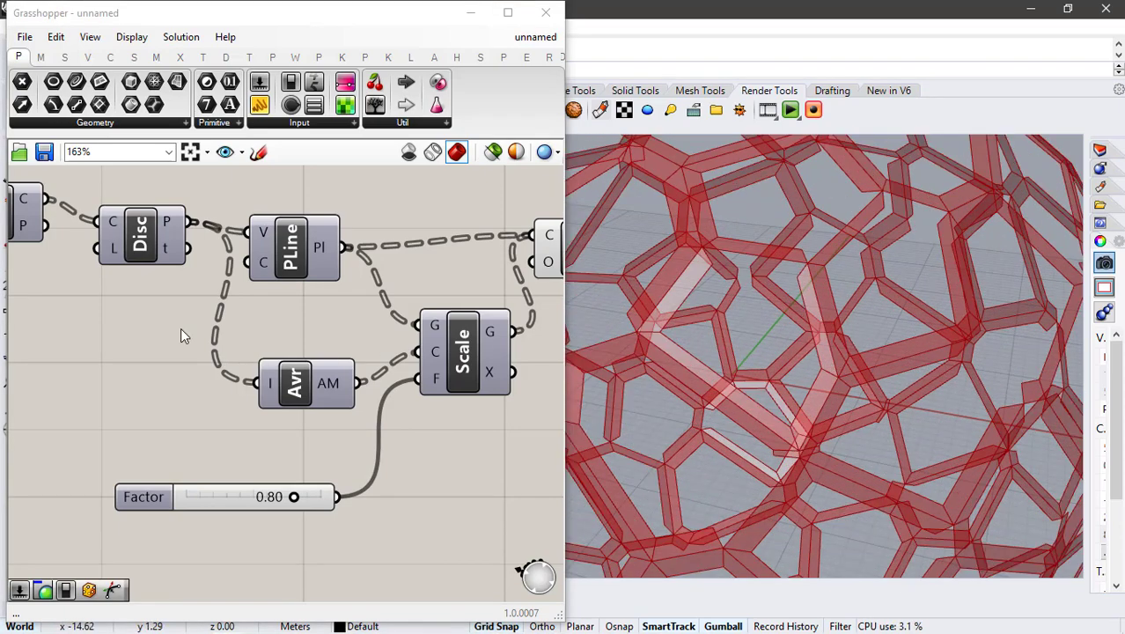
double_click(105, 333)
text(togg)
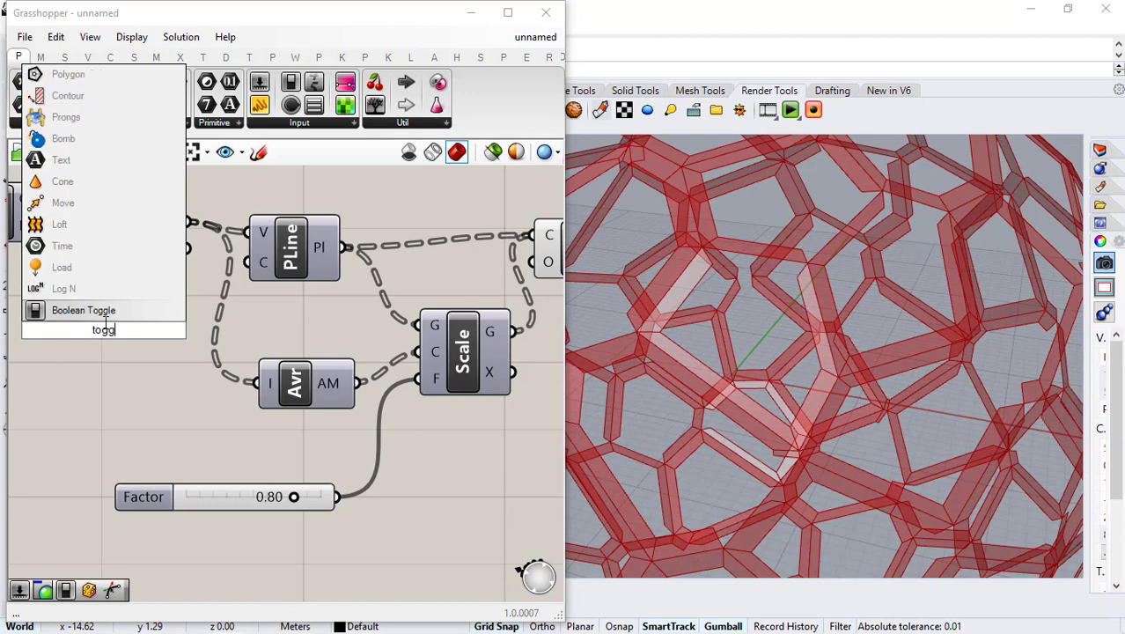
key(Return)
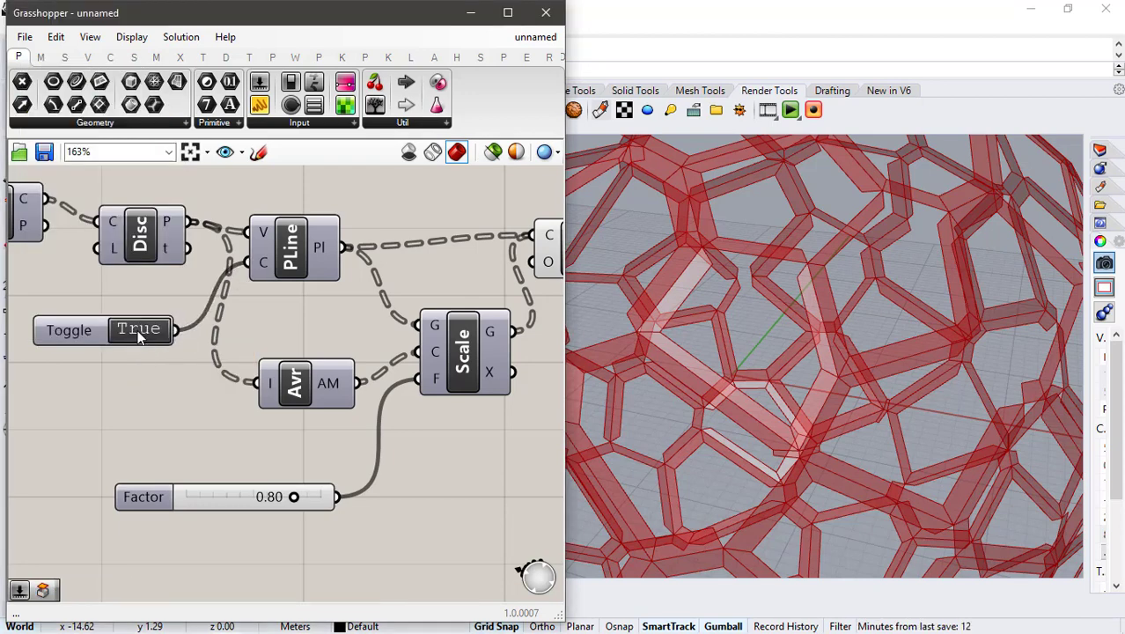
Step: Switch the toggle to False and back to True to compare open and closed polylines on the sphere
right_drag(901, 255, 975, 293)
right_drag(847, 339, 616, 348)
double_click(144, 332)
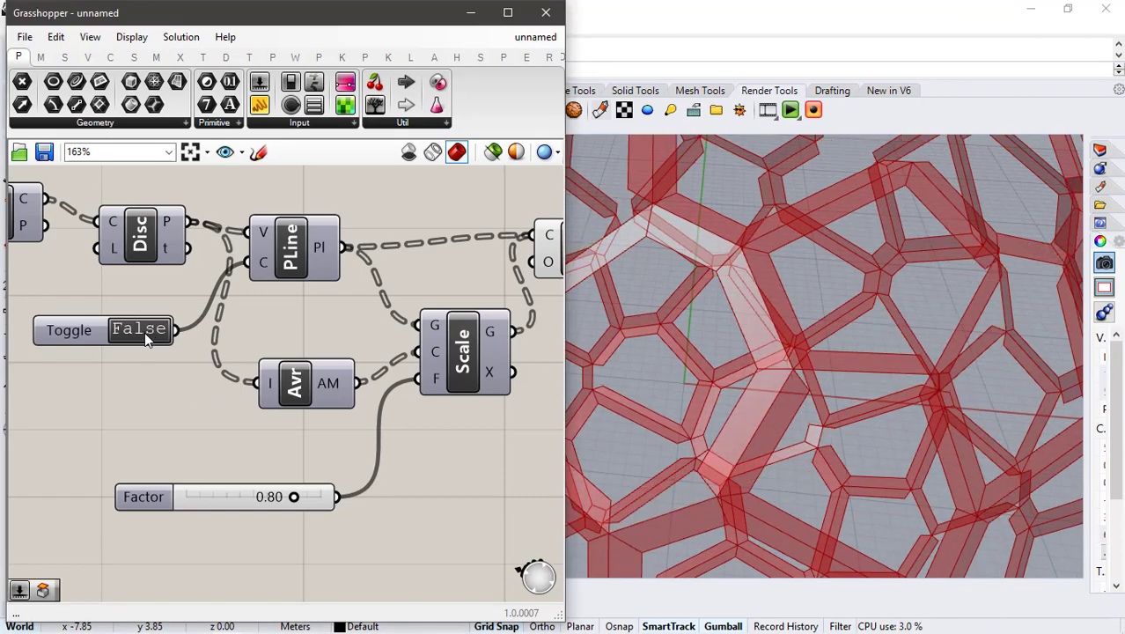
double_click(145, 332)
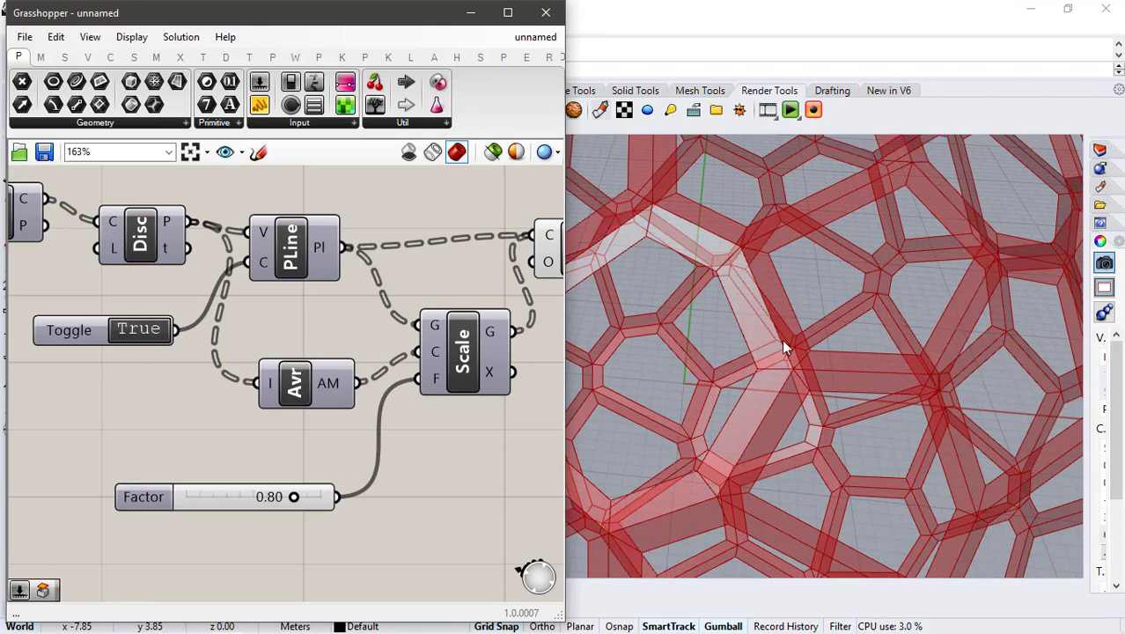
scroll(796, 344, down, 5)
right_drag(803, 371, 795, 306)
scroll(266, 340, down, 2)
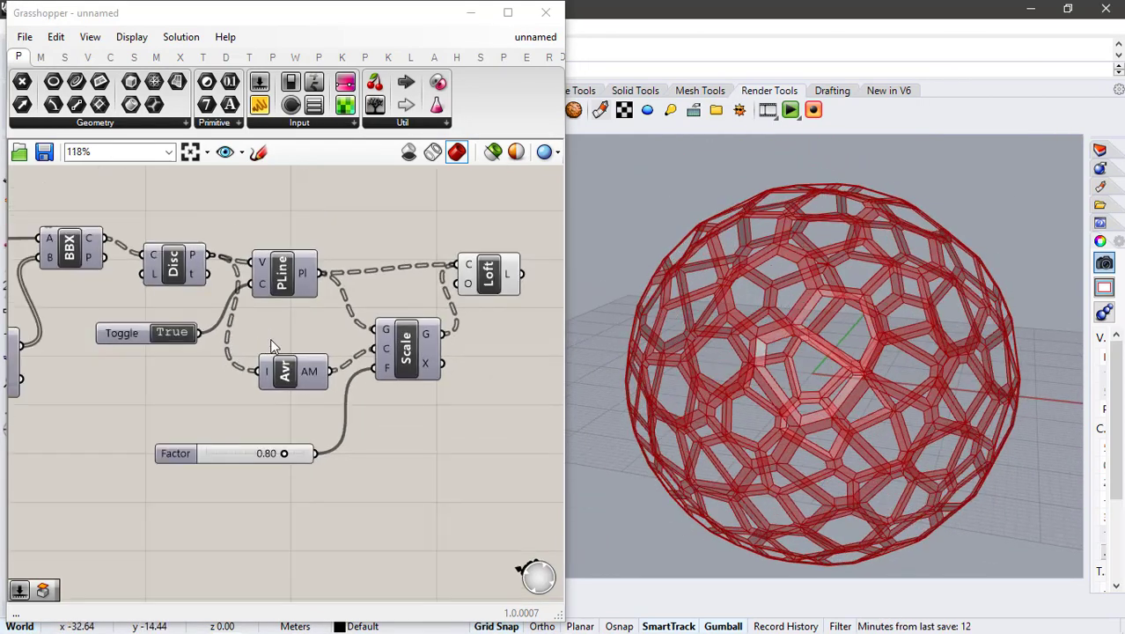
Step: Add a Brep Join component after Loft and connect the lofted surfaces to its breps input
right_drag(370, 347, 202, 349)
double_click(410, 274)
text(join)
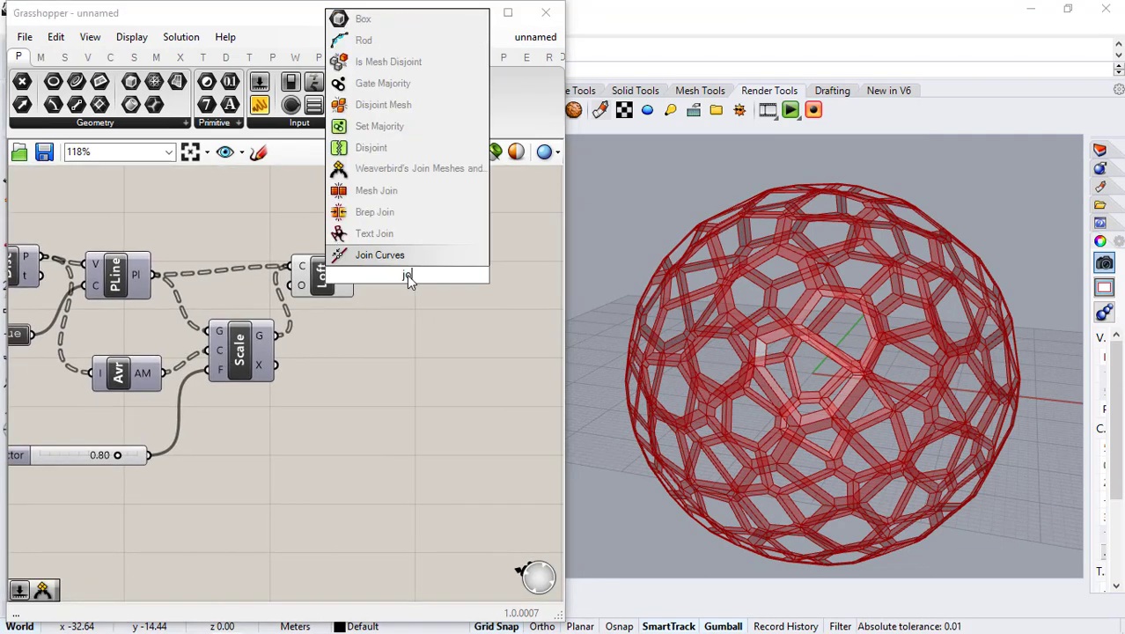
click(427, 214)
drag(355, 275, 378, 274)
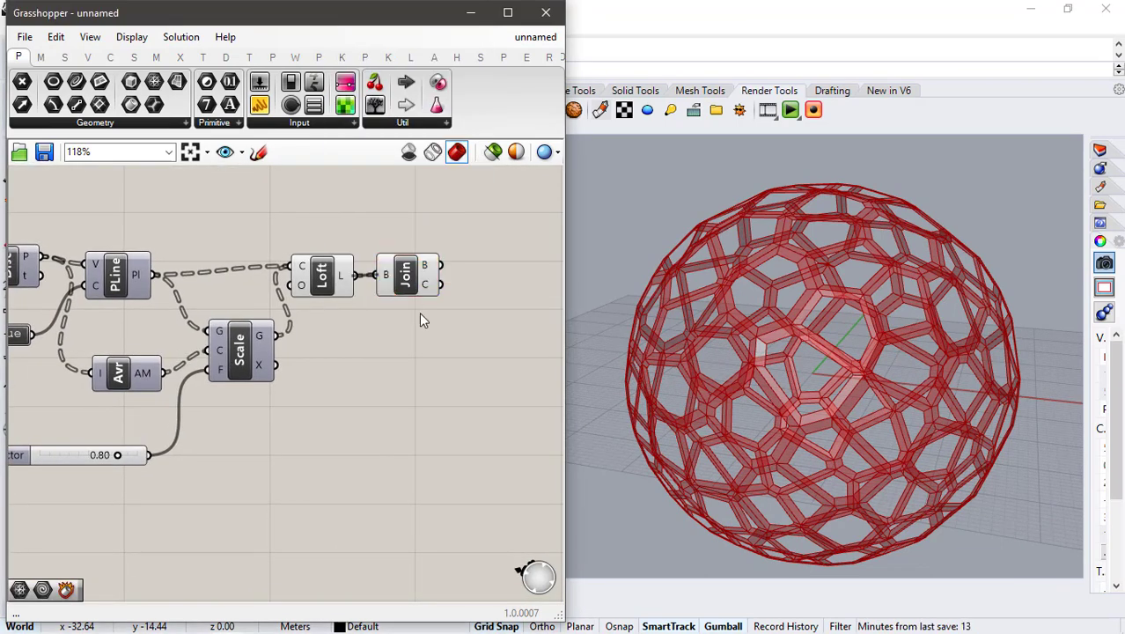
Step: Add a Deconstruct Brep component and connect the joined breps to its input
right_drag(419, 312, 327, 319)
scroll(364, 292, up, 1)
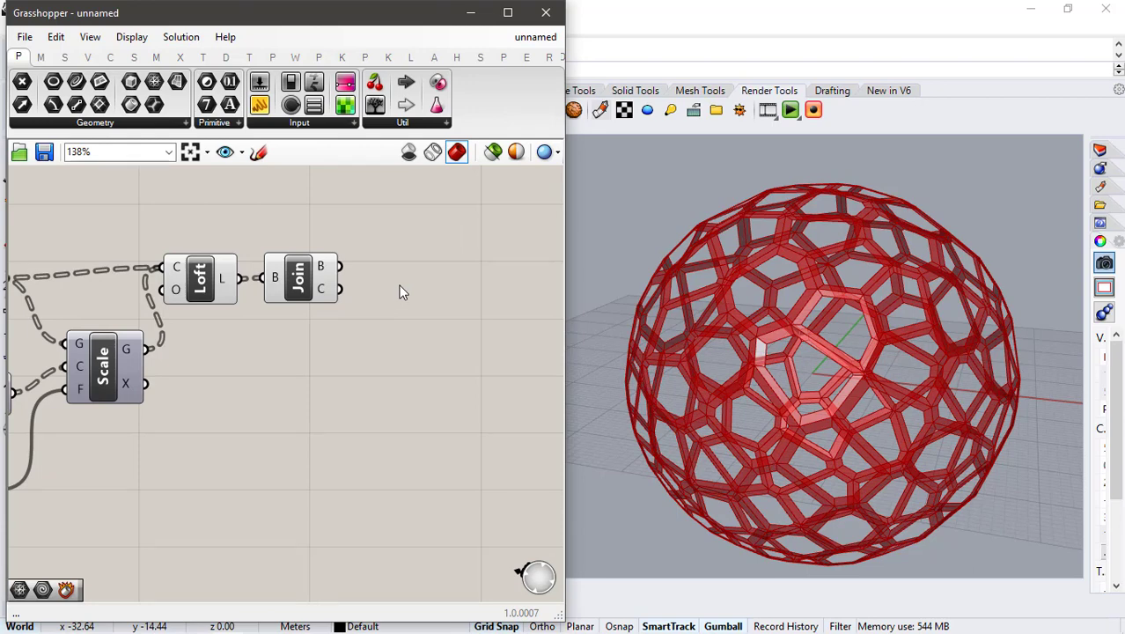
double_click(400, 293)
text(de)
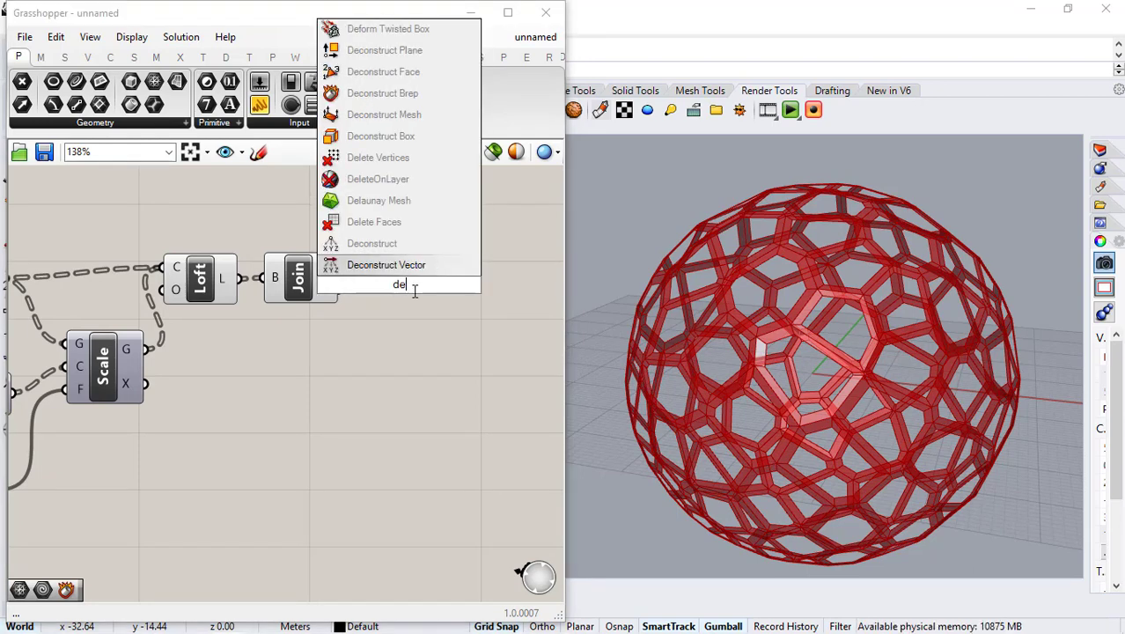
text(co)
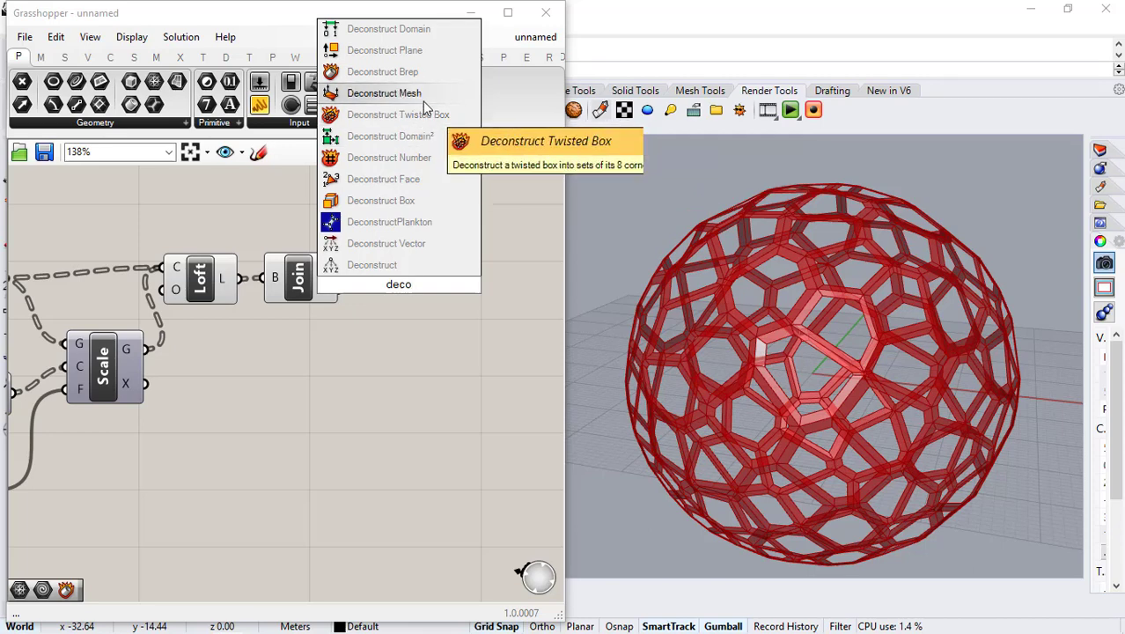
click(428, 77)
drag(364, 277, 365, 279)
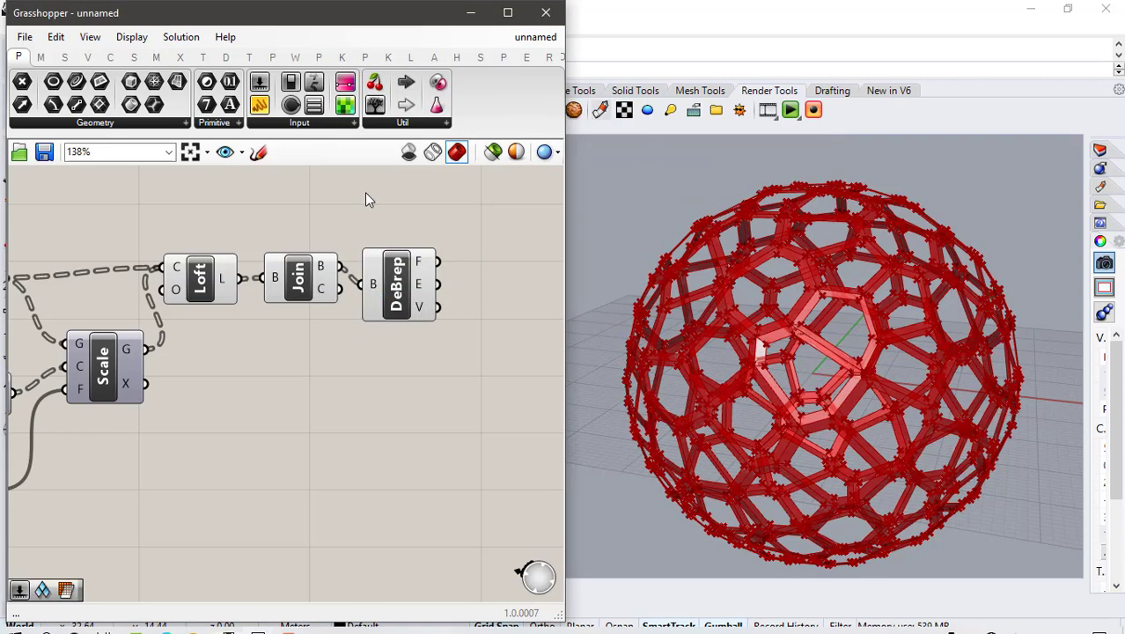
Step: Turn off the preview of the Loft and Brep Join components
drag(306, 195, 148, 368)
middle_click(231, 394)
click(282, 361)
Step: Add a Mesh Surface component and connect the deconstructed brep faces to its surface input
right_drag(428, 405, 336, 400)
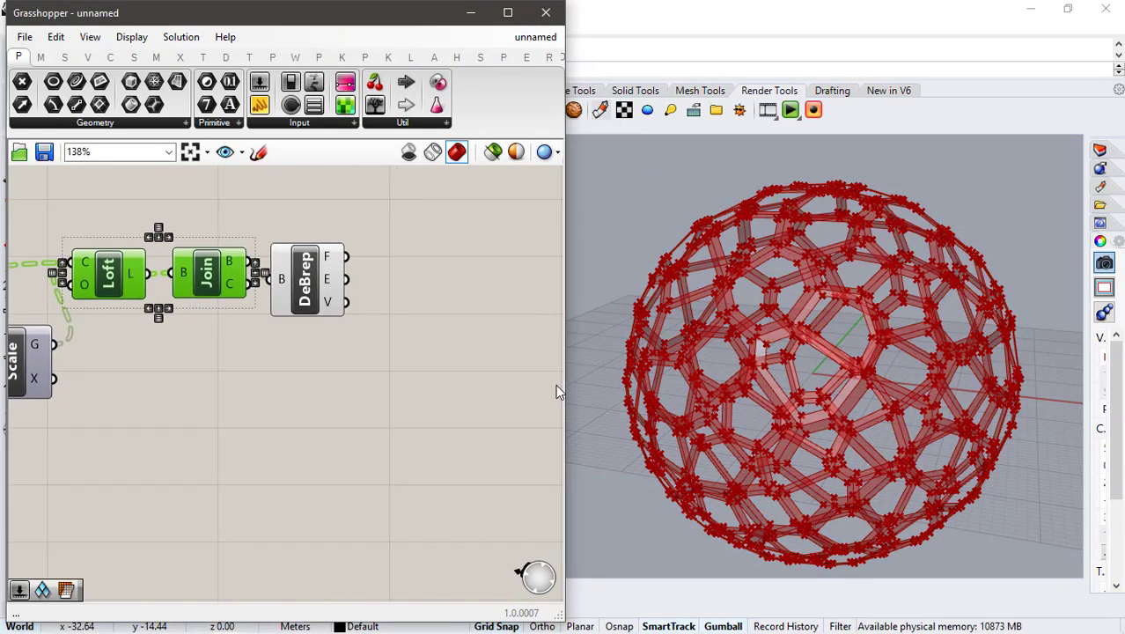
mouse_move(736, 356)
right_down()
mouse_move(697, 318)
mouse_move(732, 341)
right_up()
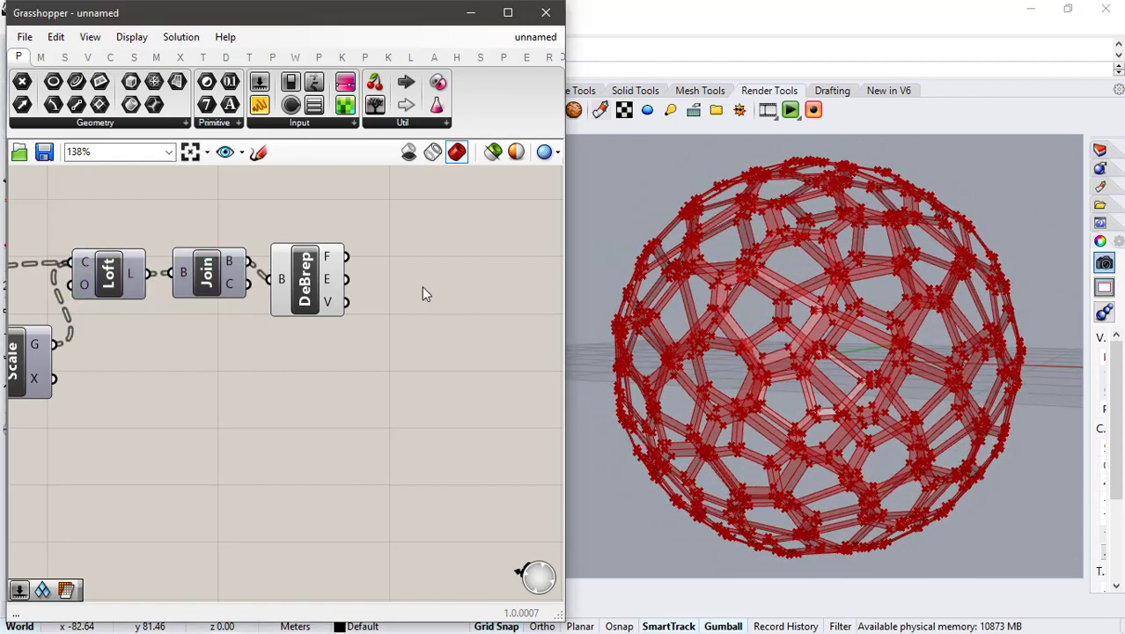
double_click(420, 294)
text(mesh)
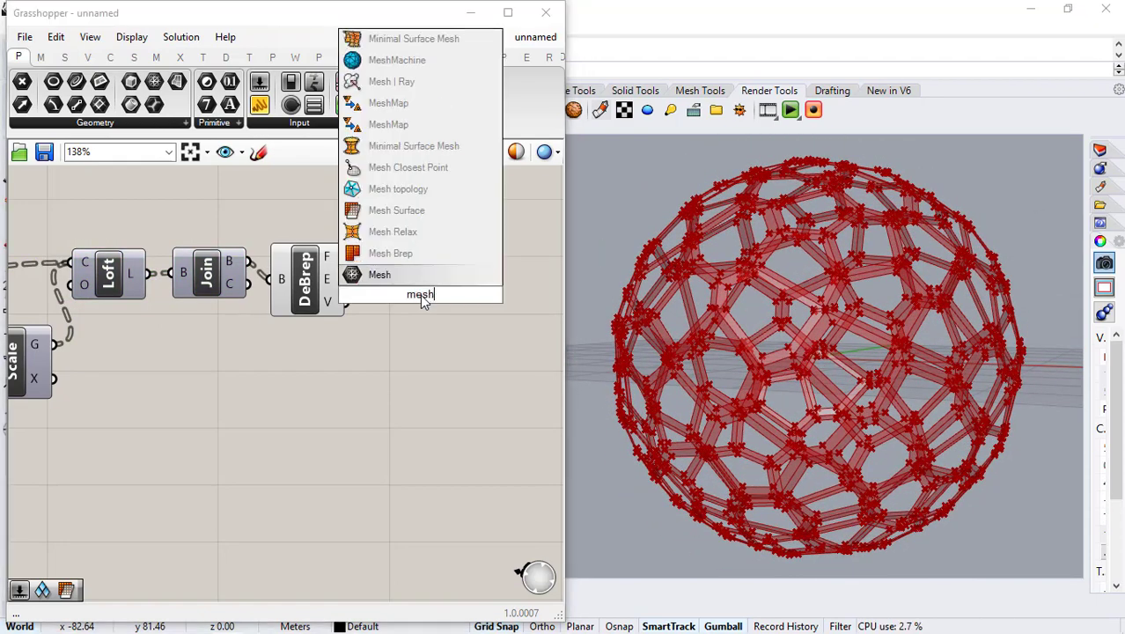
click(420, 227)
drag(369, 253, 349, 256)
drag(419, 302, 430, 339)
click(372, 402)
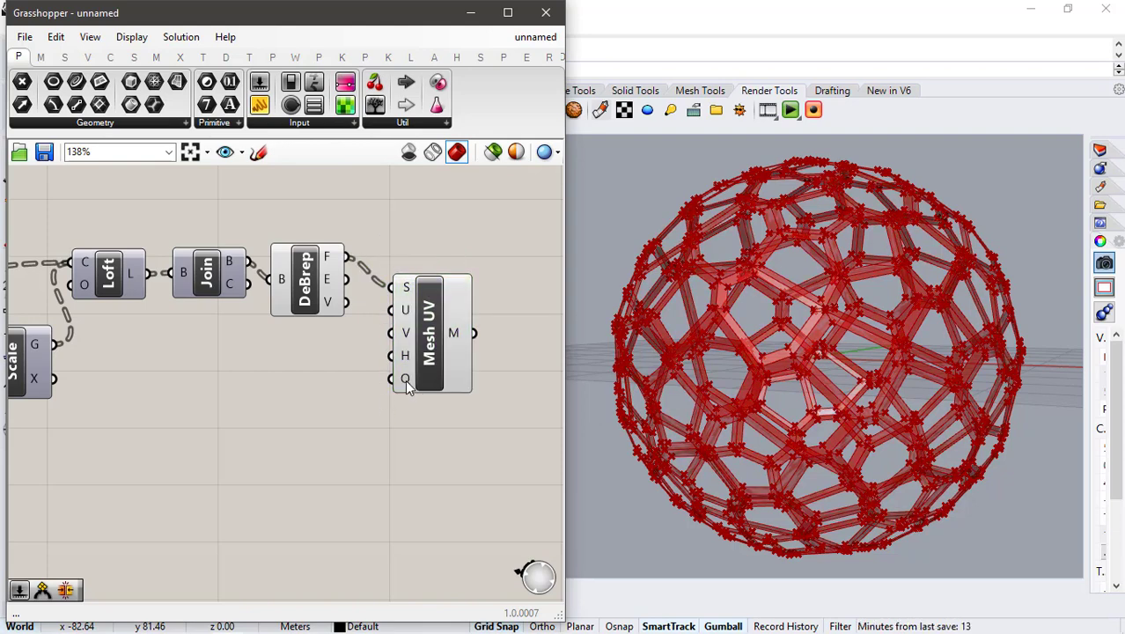
Step: Flatten the mesh output of Mesh Surface and connect it to a new Weaverbird's Join Meshes and Weld component
right_click(454, 333)
click(493, 397)
right_drag(551, 349, 362, 343)
double_click(359, 333)
text(wbjo)
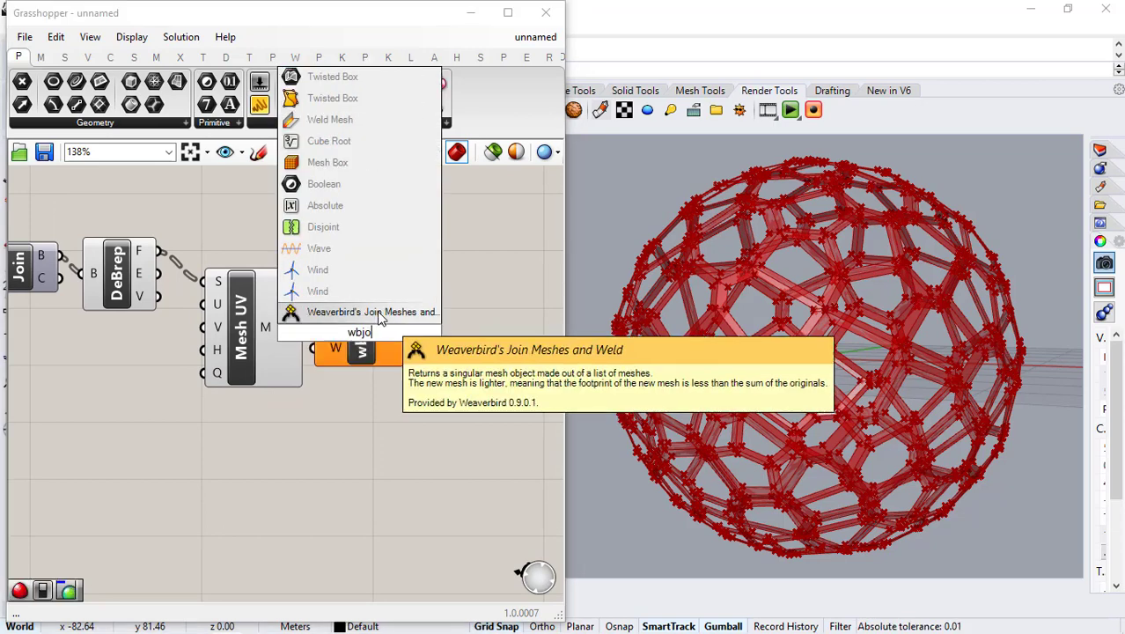
click(375, 313)
drag(304, 328, 390, 358)
click(450, 371)
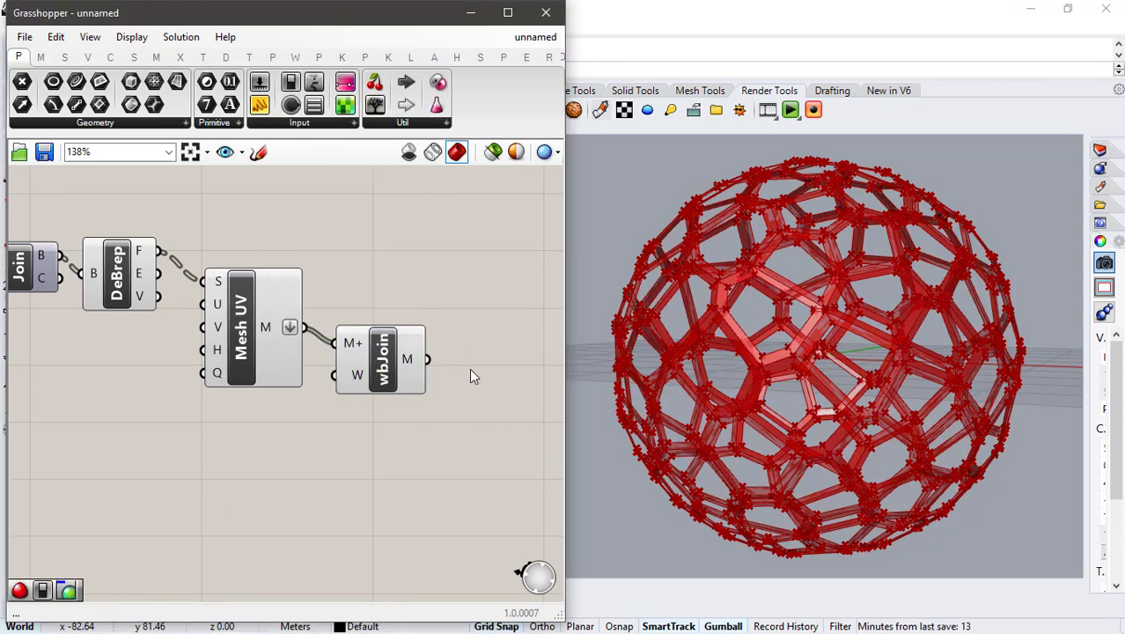
Step: Add a Weaverbird's Catmull-Clark Subdivision component and place it after the Join Meshes and Weld component
double_click(469, 368)
text(wbc)
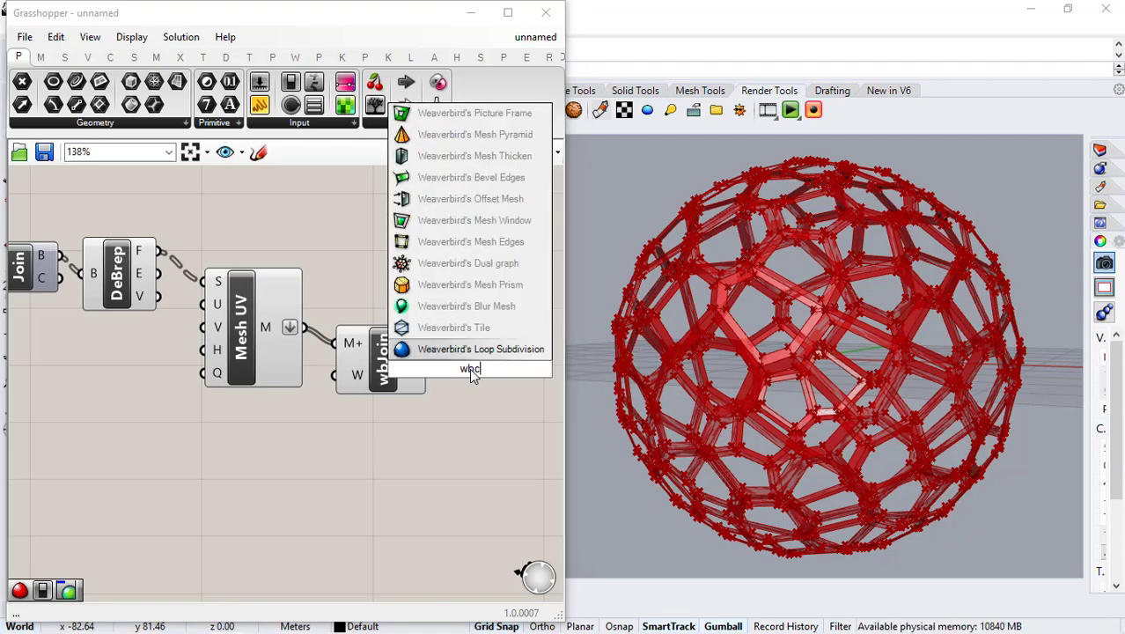
text(a)
key(Up)
key(Return)
right_drag(421, 322, 363, 332)
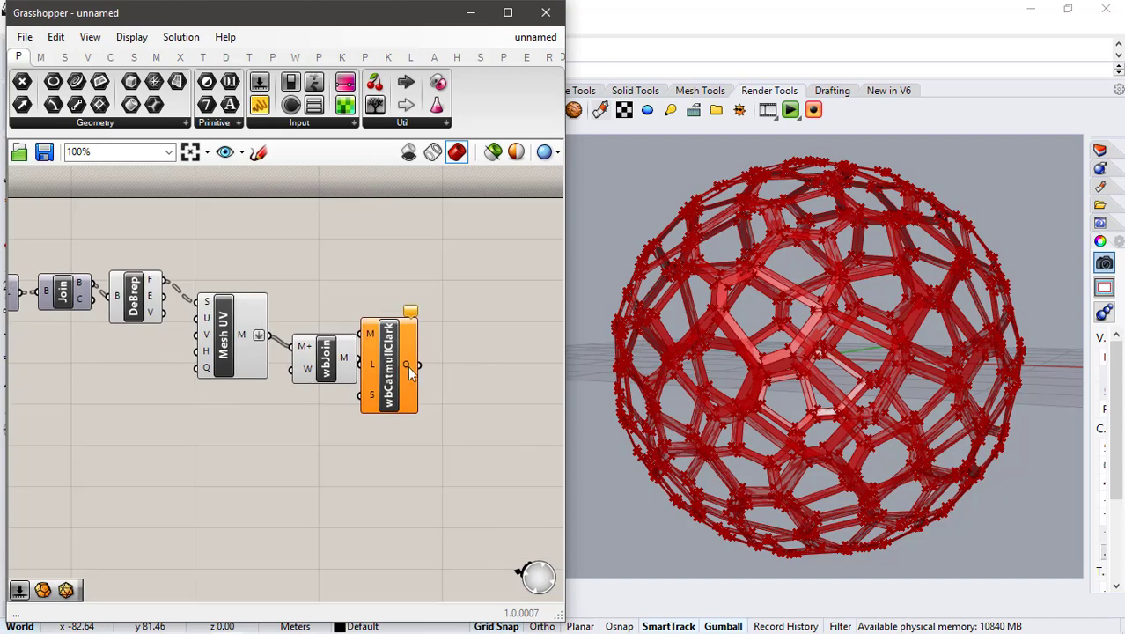
drag(408, 365, 445, 389)
Step: Add a number slider set to 3 for the Catmull-Clark level and feed the welded mesh into its mesh input
double_click(294, 415)
text(3)
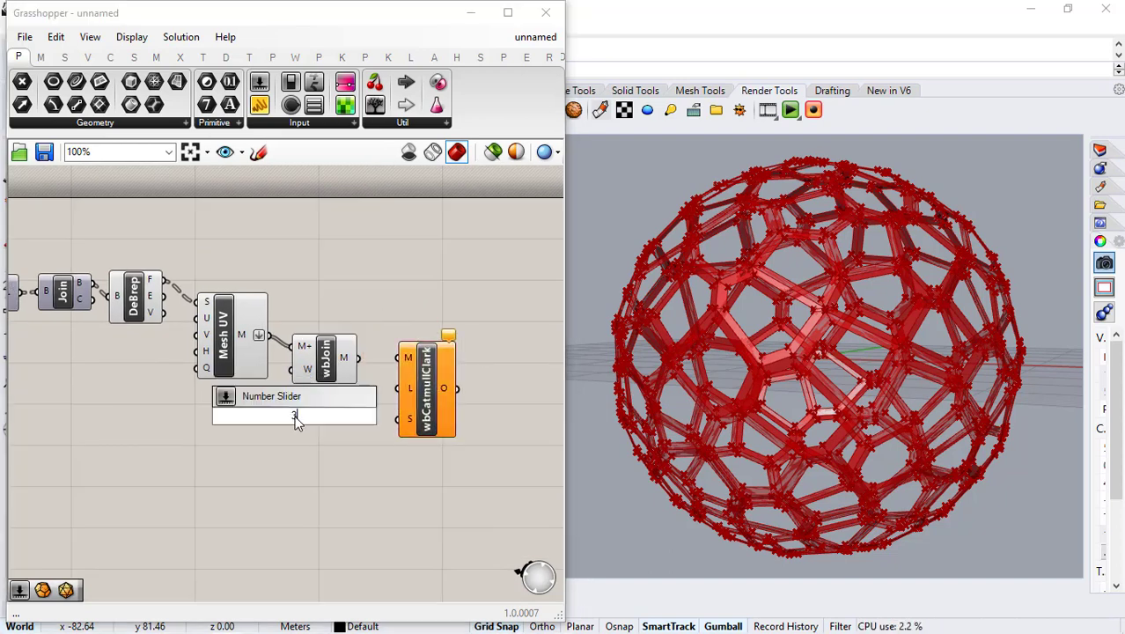
key(Return)
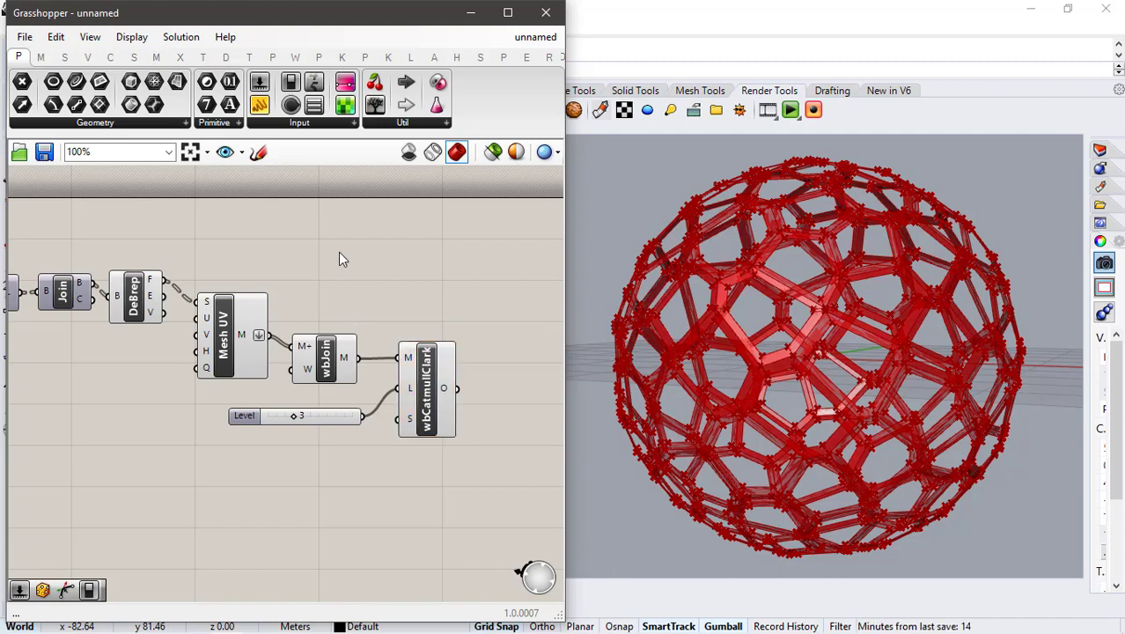
Step: Turn off the preview of the Deconstruct Brep, Mesh Surface and Join Meshes and Weld components
drag(320, 285, 141, 486)
key(space)
click(213, 411)
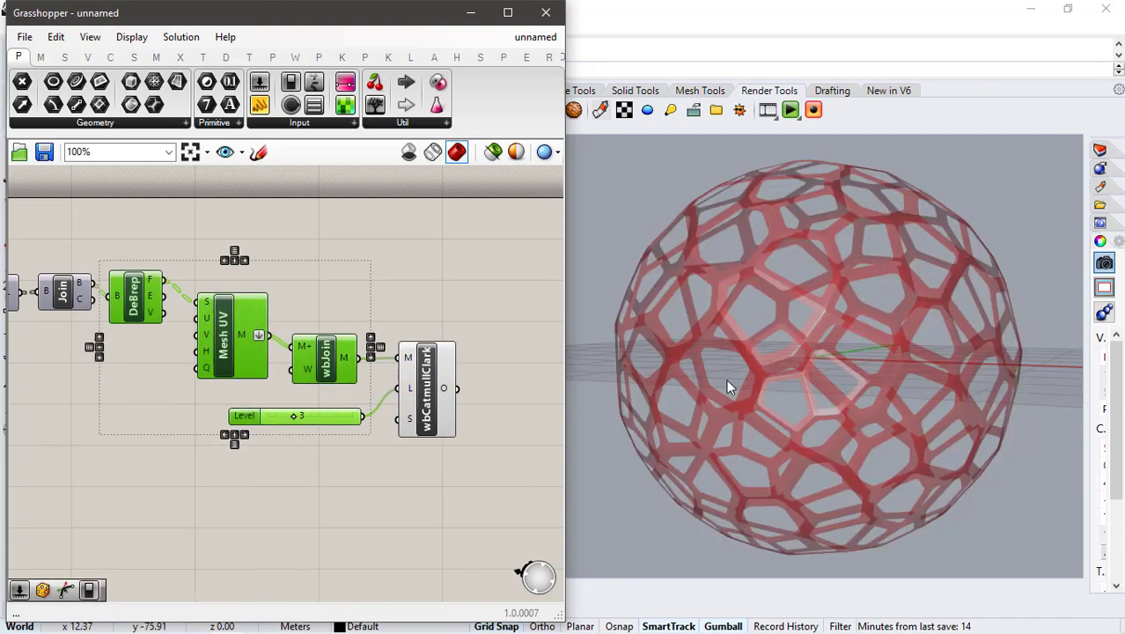
scroll(691, 370, up, 8)
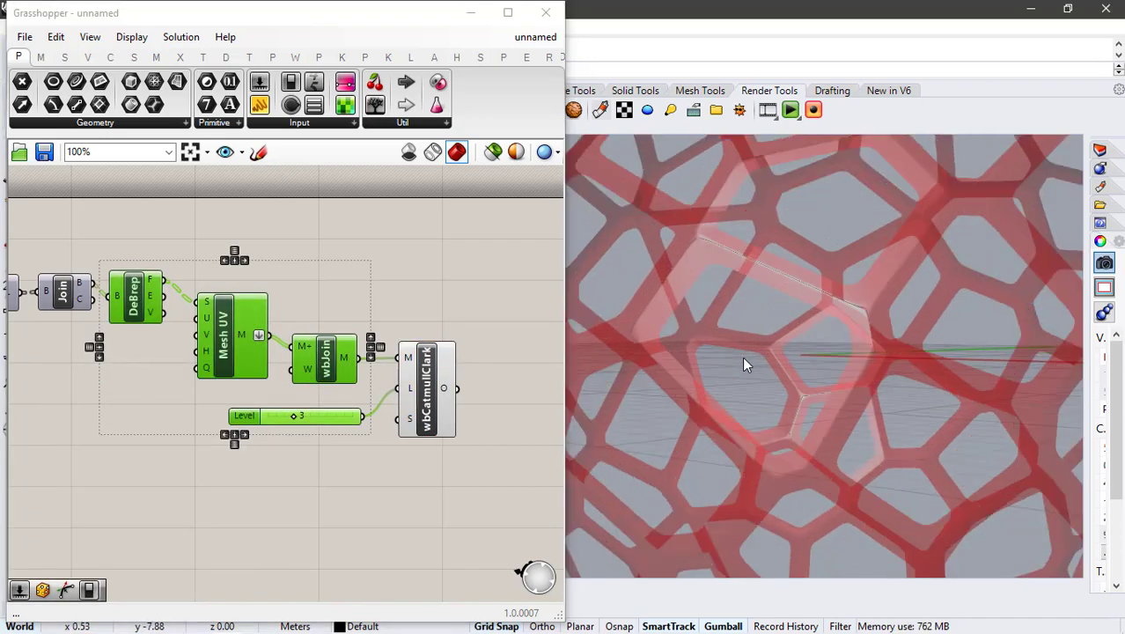
scroll(741, 357, down, 5)
Step: Add a Weaverbird's Mesh Thicken component and place it after the Catmull-Clark component
right_drag(501, 392, 378, 375)
click(377, 375)
scroll(363, 370, up, 2)
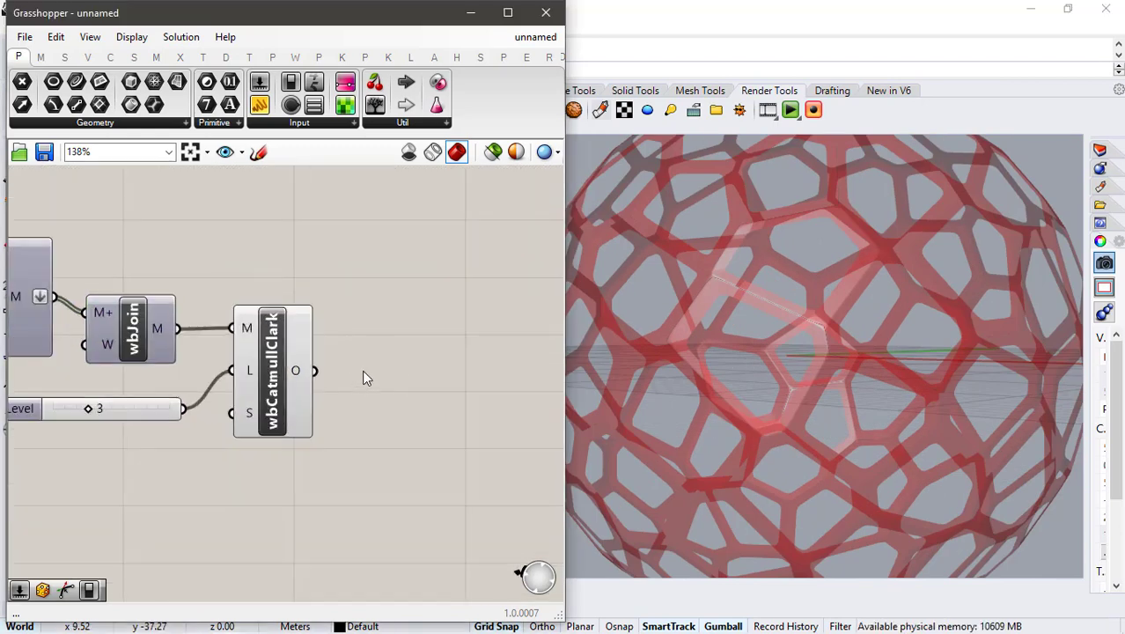
double_click(362, 370)
text(wb t)
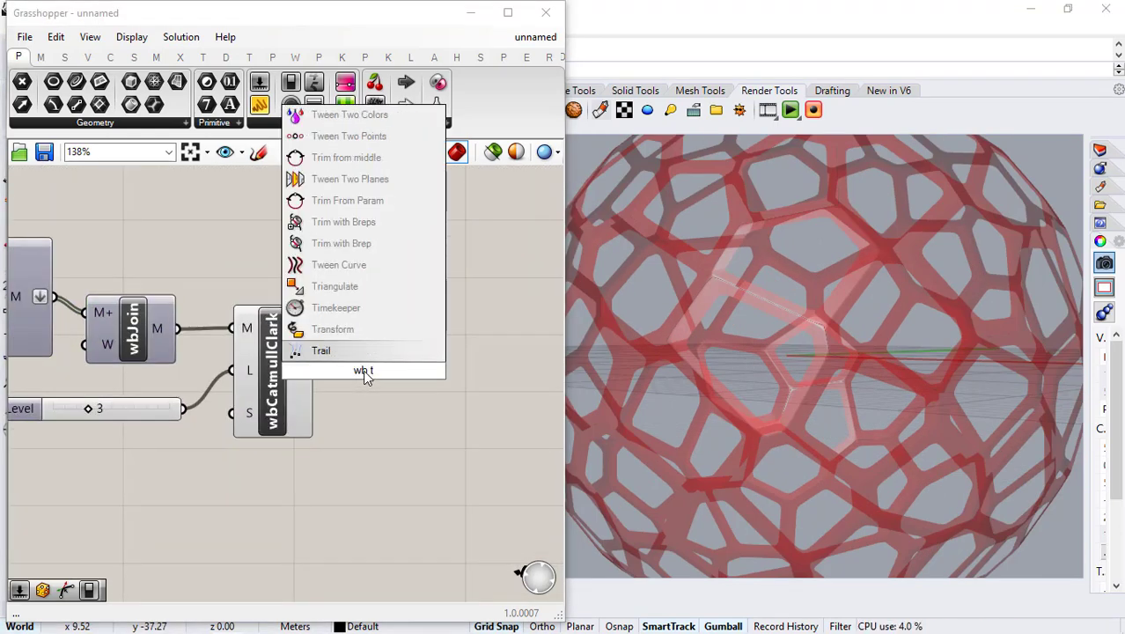
text(h)
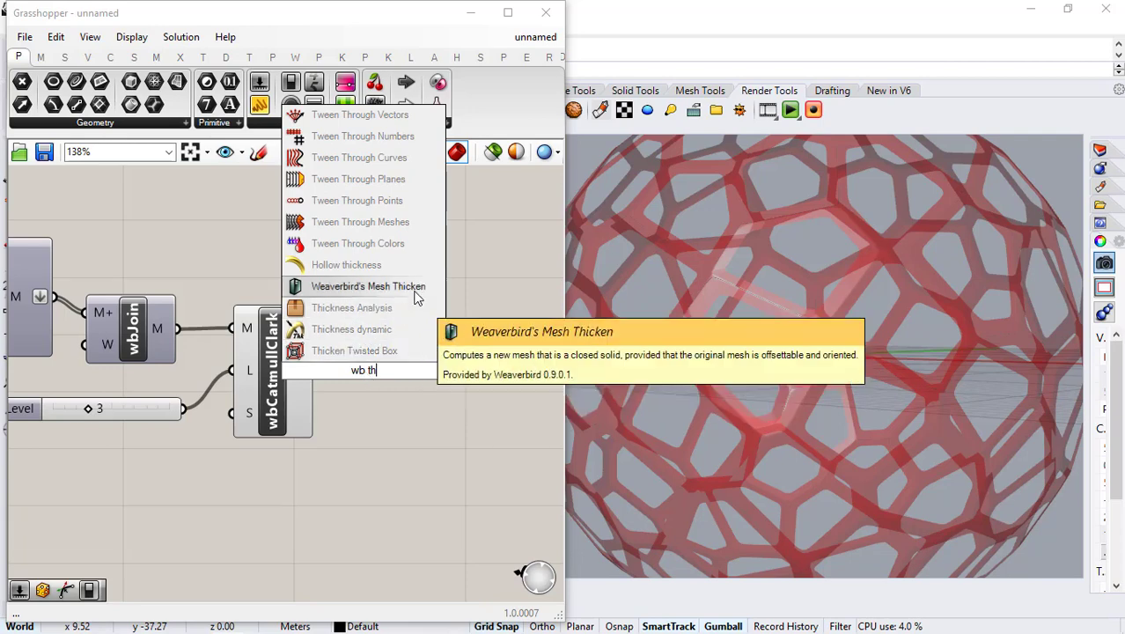
click(367, 286)
drag(363, 365, 459, 374)
Step: Add a number slider set to 1 for the Mesh Thicken distance and connect the subdivided mesh to its mesh input
double_click(303, 501)
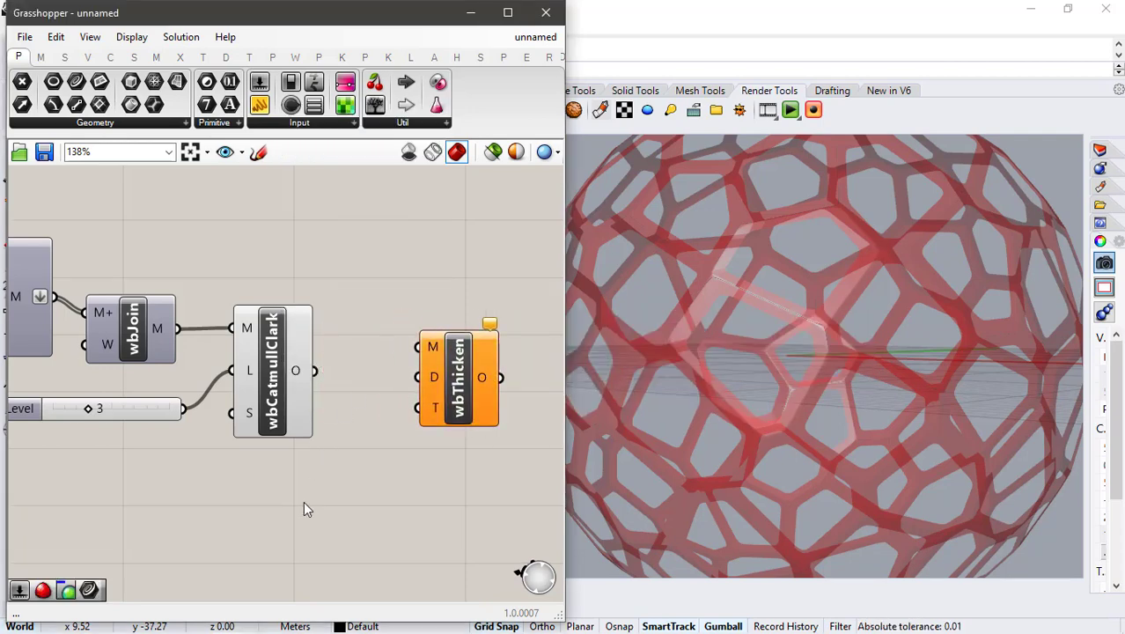
text(1)
key(Return)
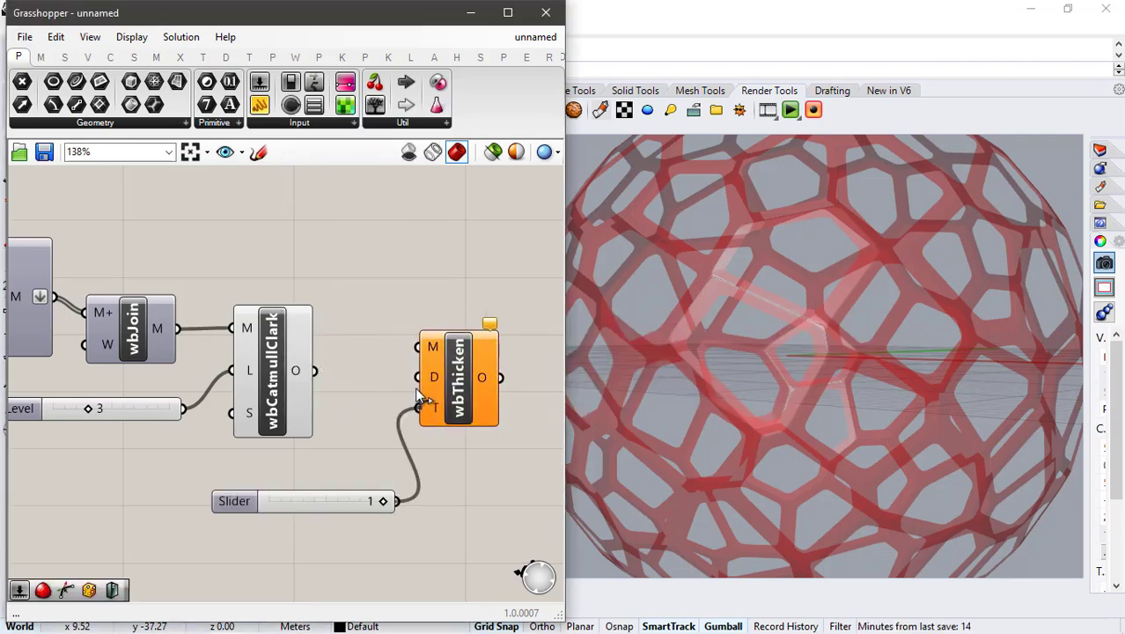
drag(416, 390, 418, 377)
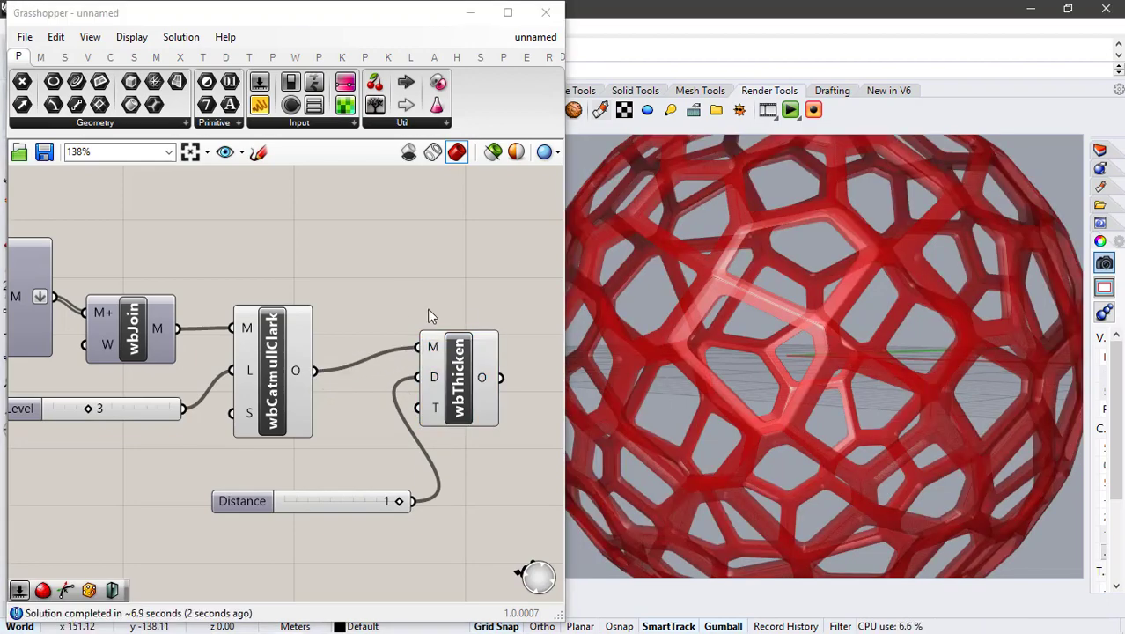
Step: Add a Custom Preview component and connect the thickened mesh to its geometry input
right_drag(430, 313, 274, 294)
double_click(432, 370)
text(cus)
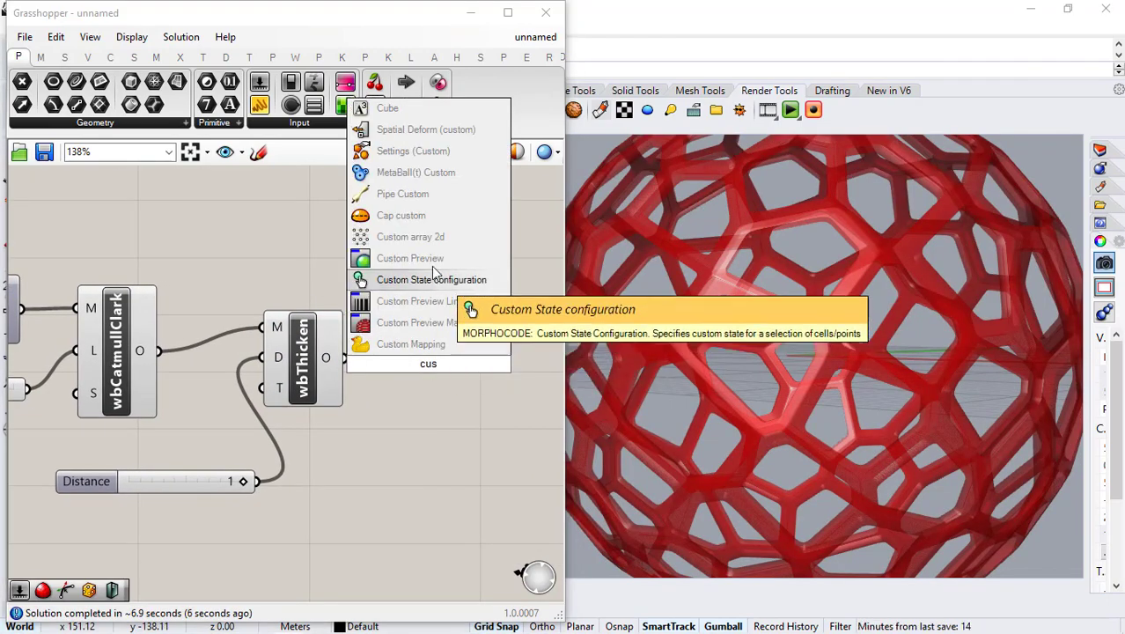
click(422, 259)
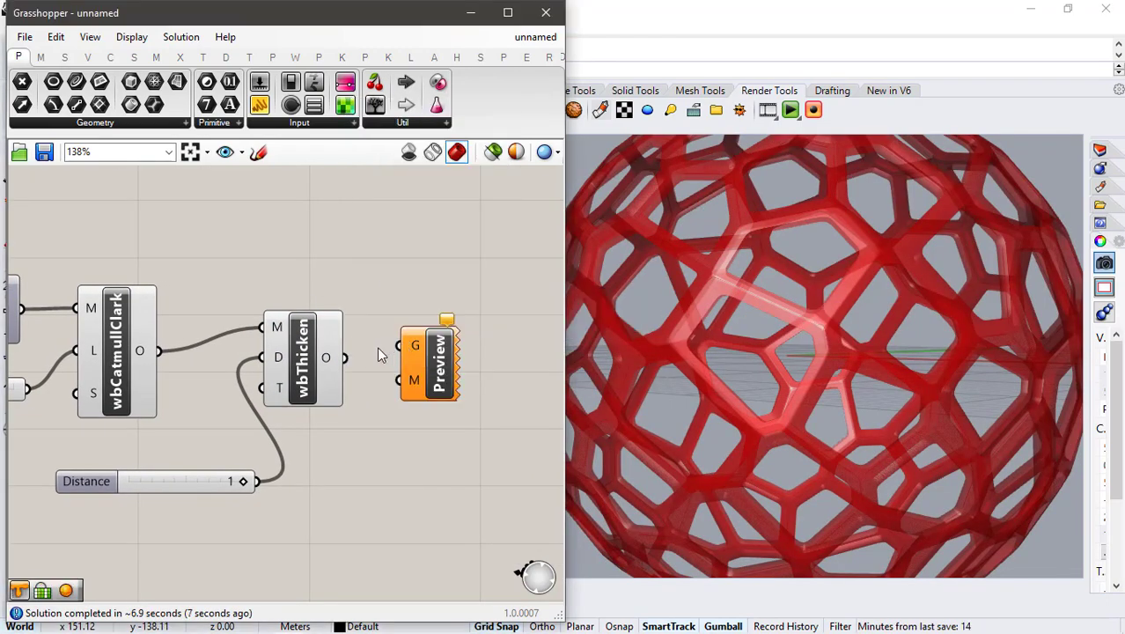
drag(348, 361, 415, 363)
Step: Turn off the preview of the Catmull-Clark and Mesh Thicken components
right_drag(832, 338, 850, 371)
drag(357, 269, 139, 477)
middle_click(171, 461)
click(226, 412)
click(320, 293)
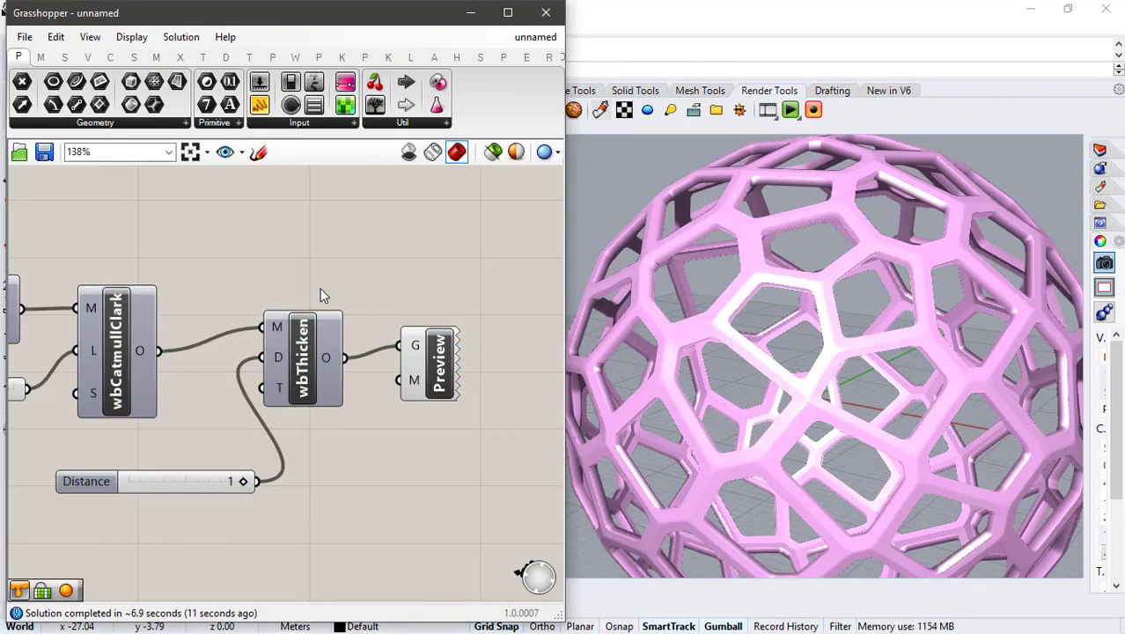
Step: Examine the thickened Voronoi sphere from several angles and up close to judge its frames and thickness
scroll(781, 325, down, 6)
right_drag(780, 326, 878, 303)
scroll(878, 303, up, 4)
scroll(878, 304, up, 8)
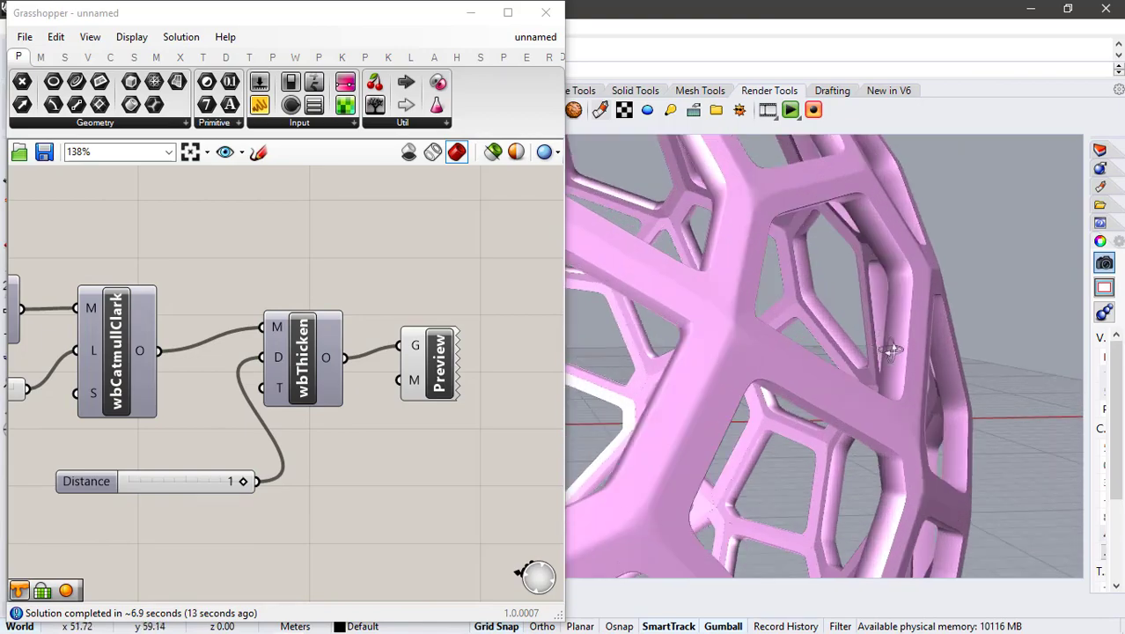
scroll(1008, 298, down, 8)
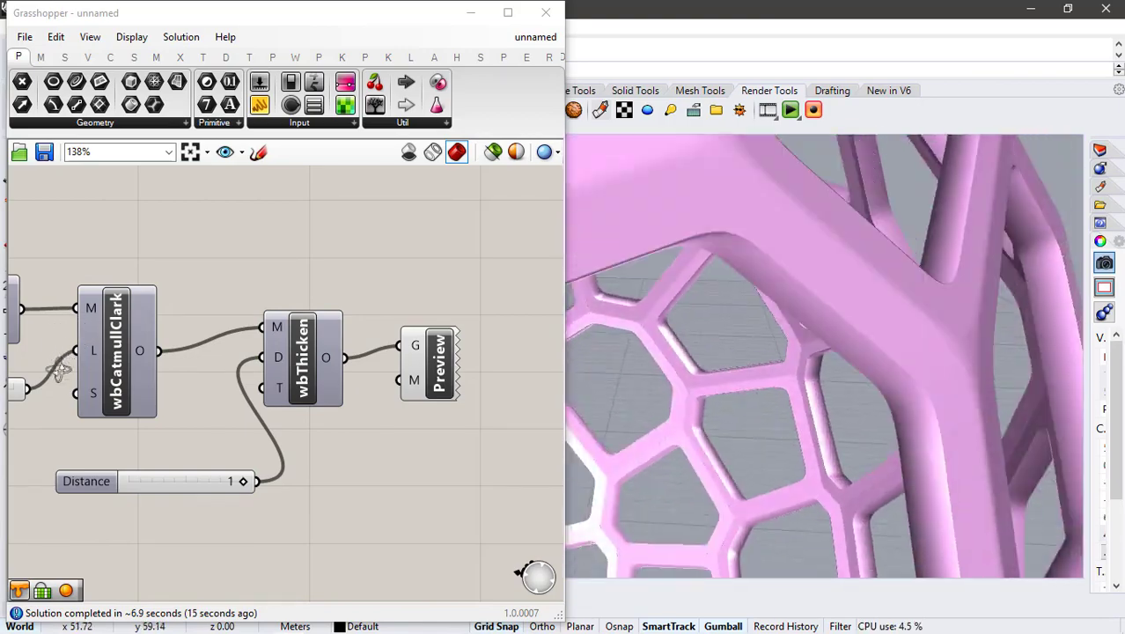
scroll(999, 301, up, 8)
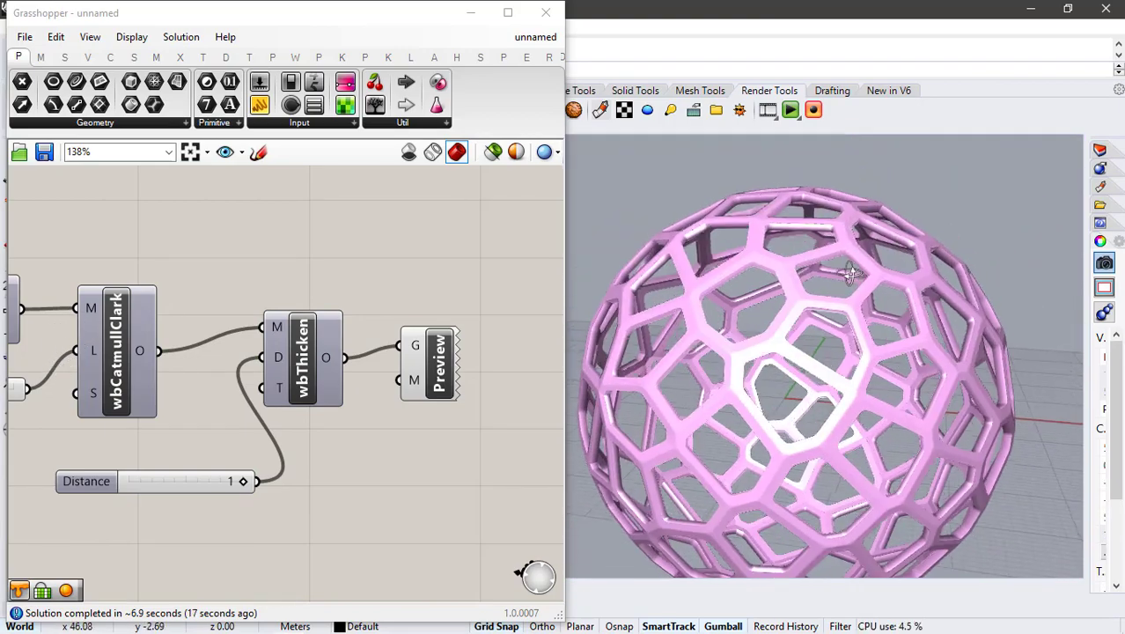
scroll(885, 330, up, 3)
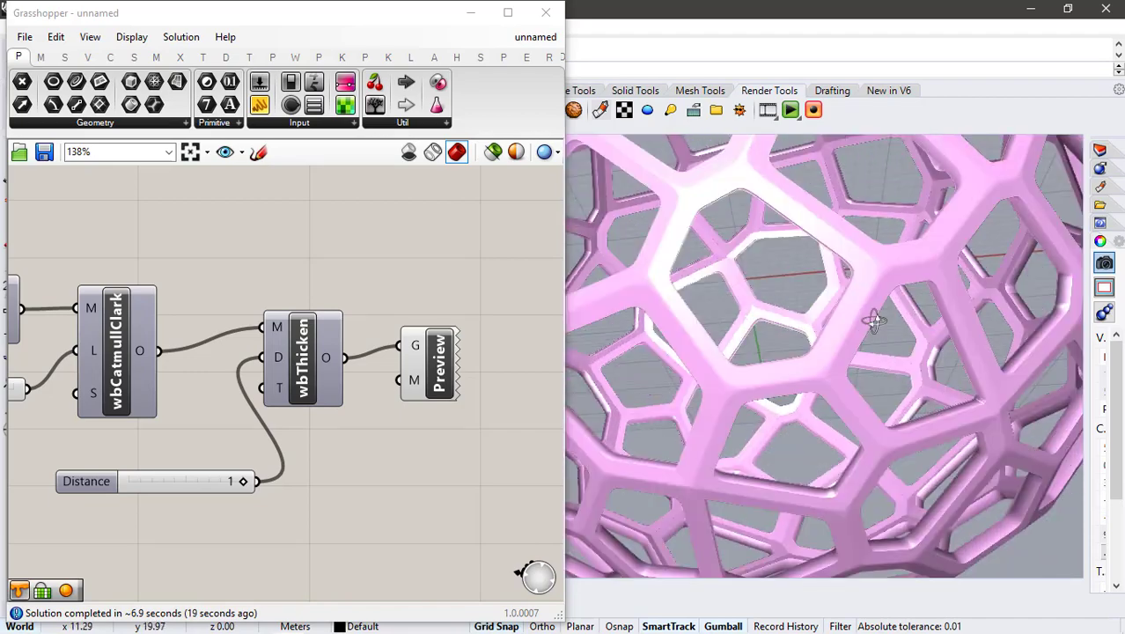
scroll(871, 319, down, 6)
scroll(934, 285, down, 4)
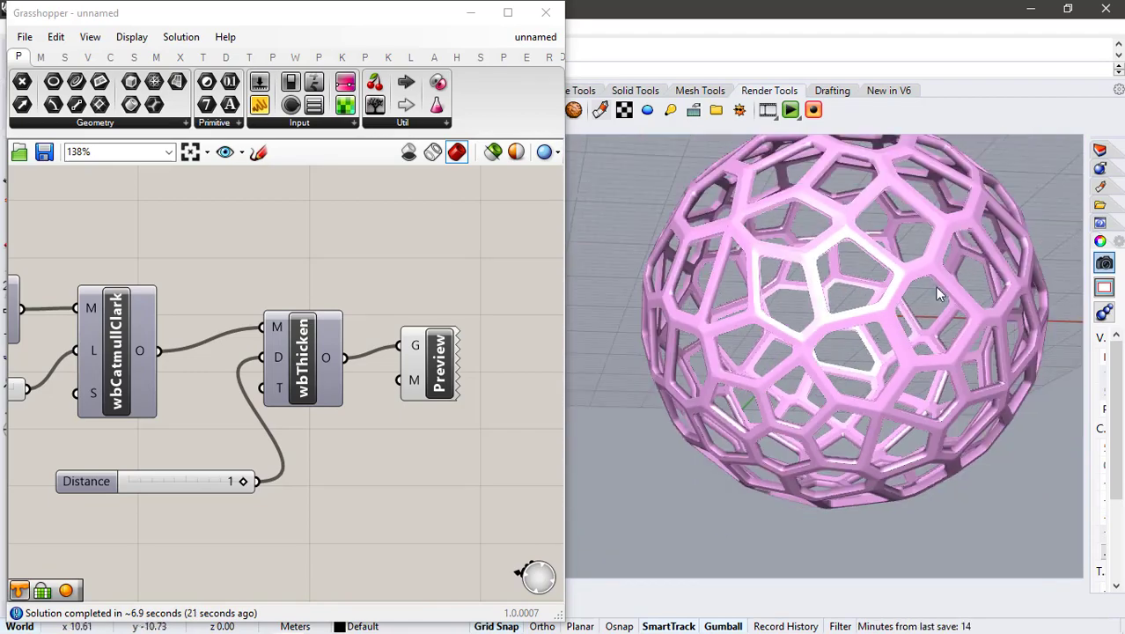
scroll(1010, 313, up, 8)
Step: Connect a new number slider set to 1.50 to the Mesh Thicken distance and delete the old slider
click(212, 486)
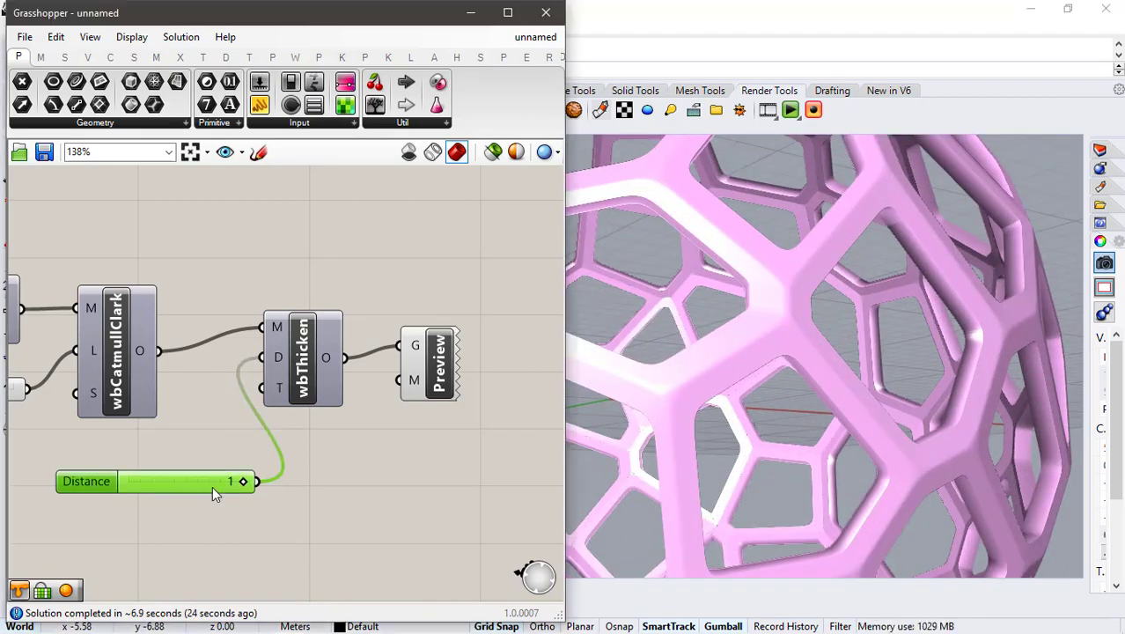
double_click(151, 534)
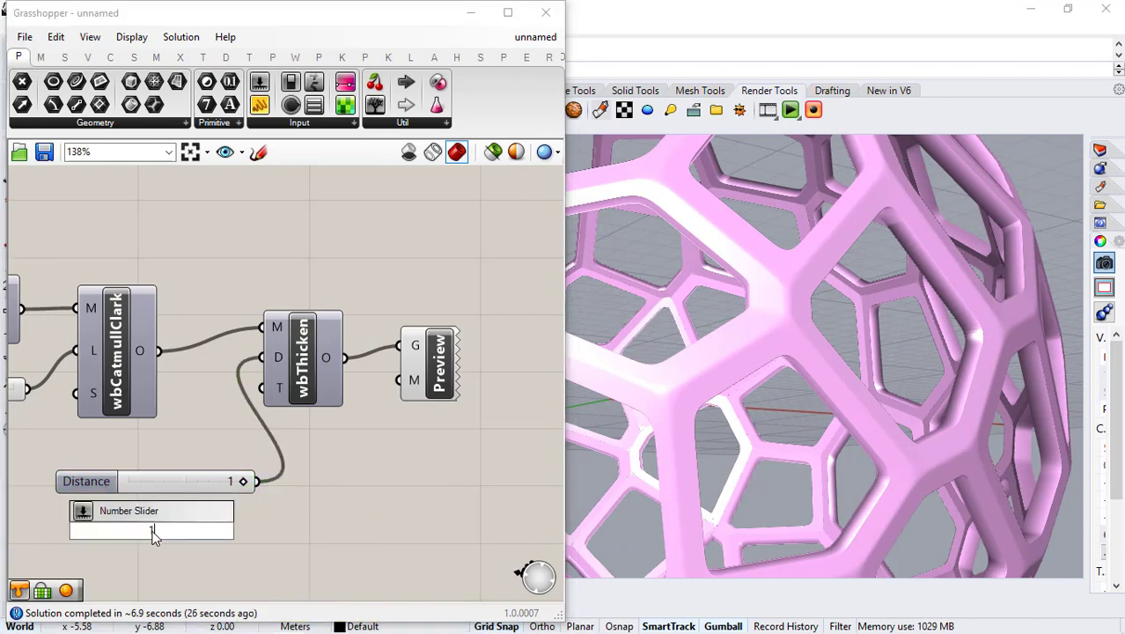
text(1.50)
key(Return)
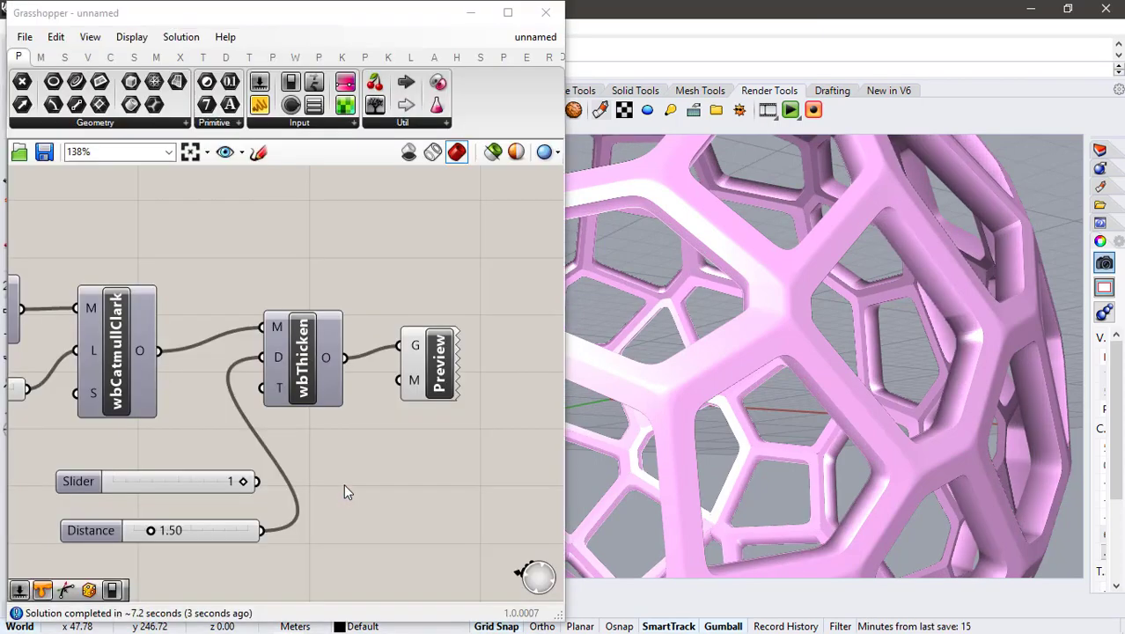
click(212, 484)
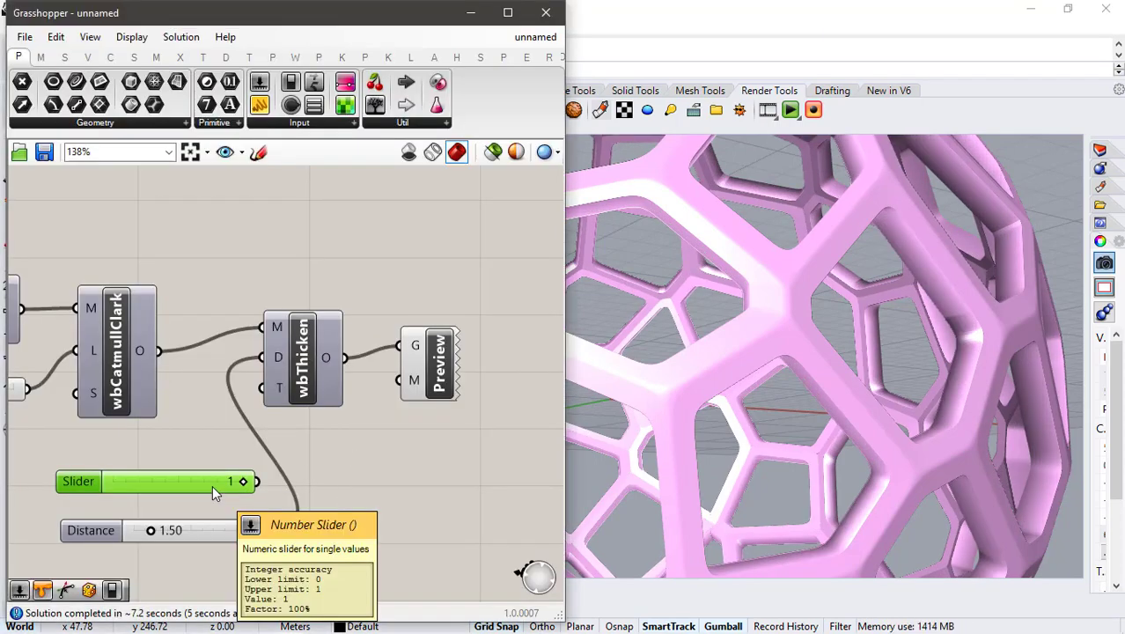
key(Delete)
Step: Bake the Mesh Thicken output into the Rhino model as a group, using the default attributes
scroll(826, 354, down, 10)
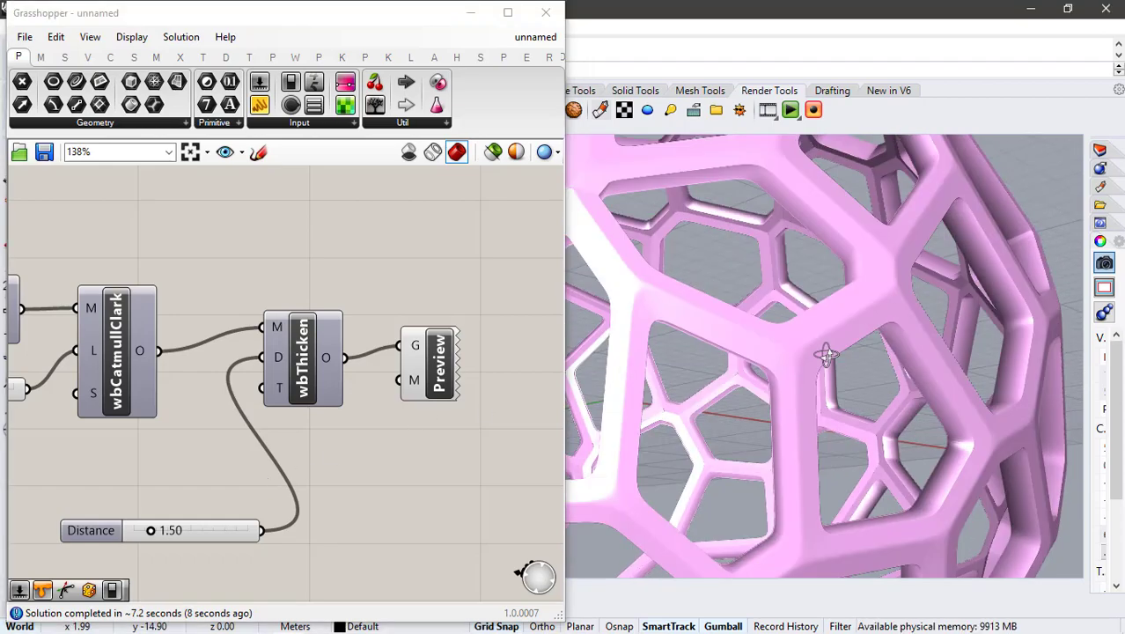
scroll(839, 344, up, 6)
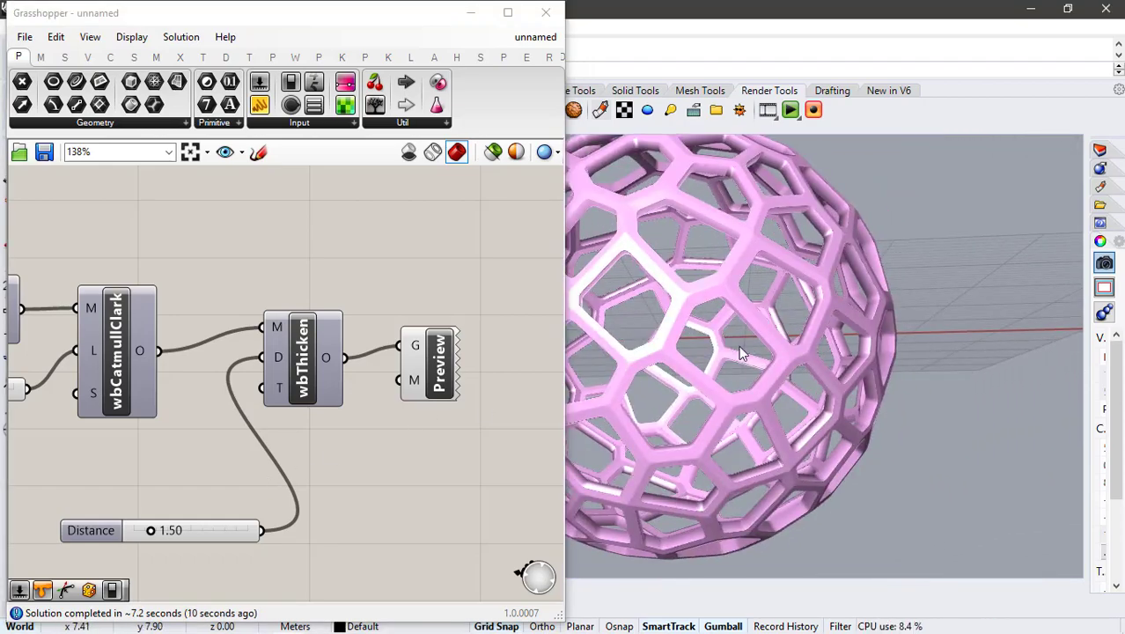
scroll(808, 357, down, 4)
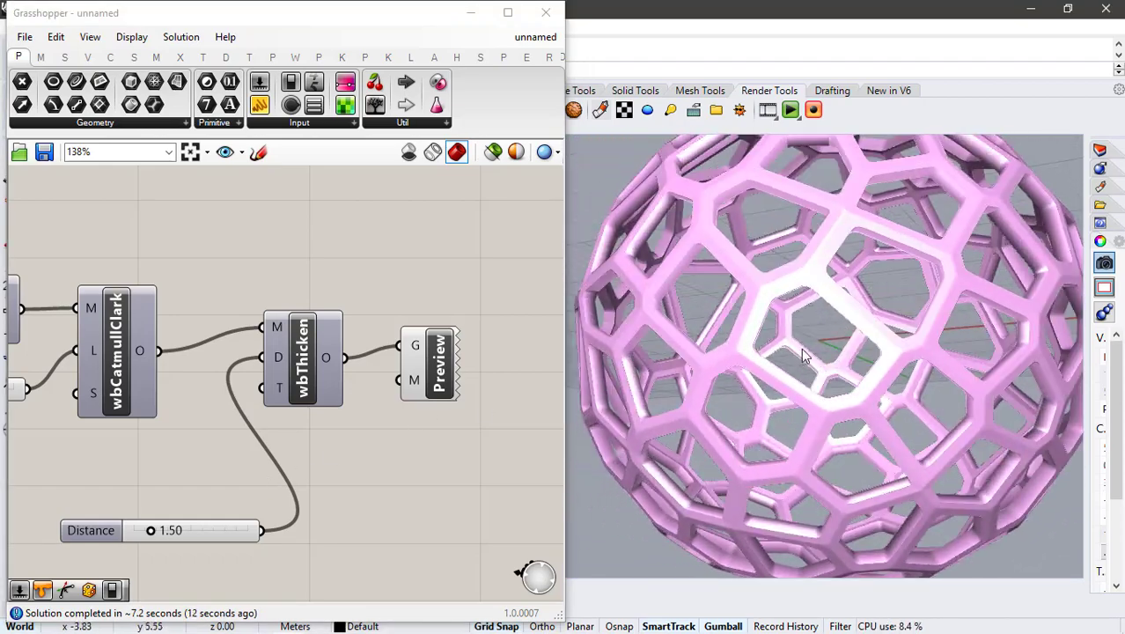
right_drag(801, 402, 860, 376)
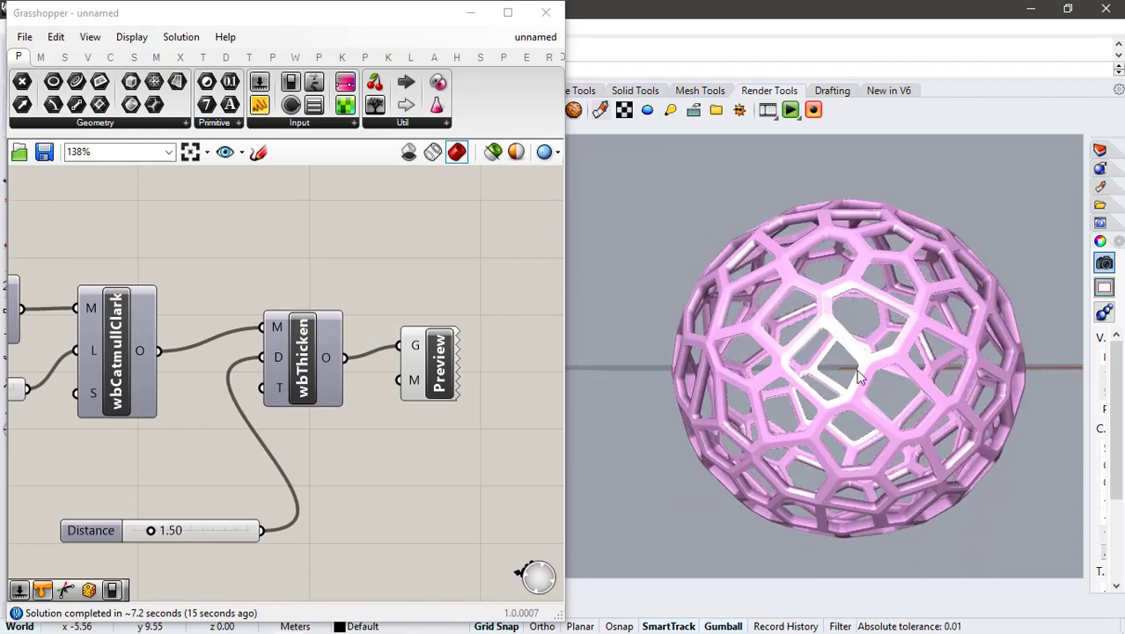
right_click(303, 361)
click(339, 422)
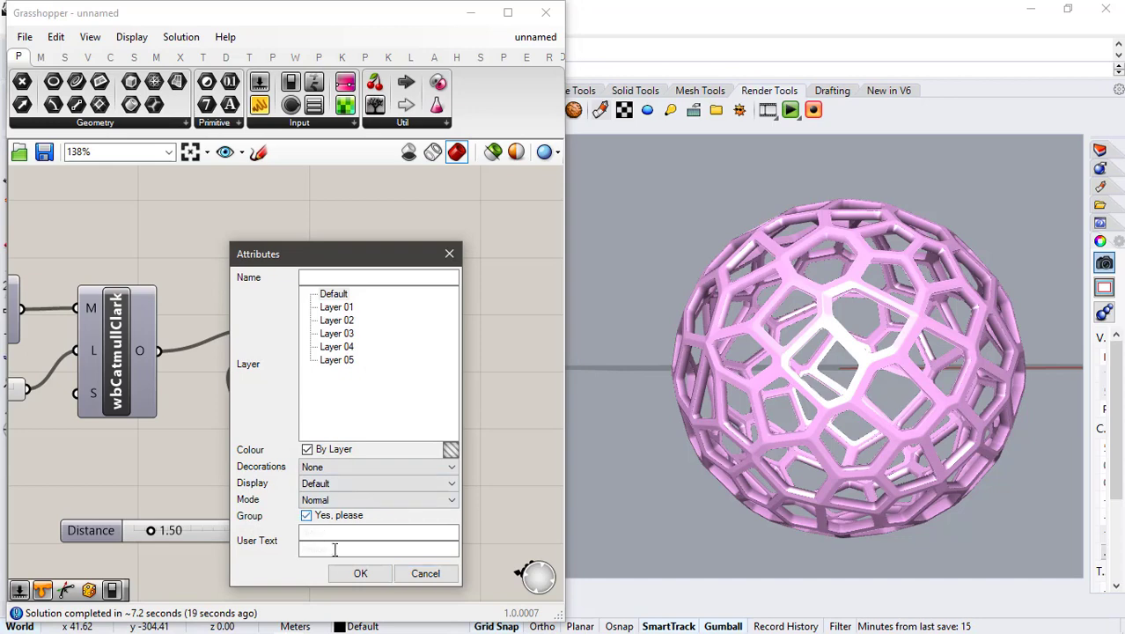
click(346, 570)
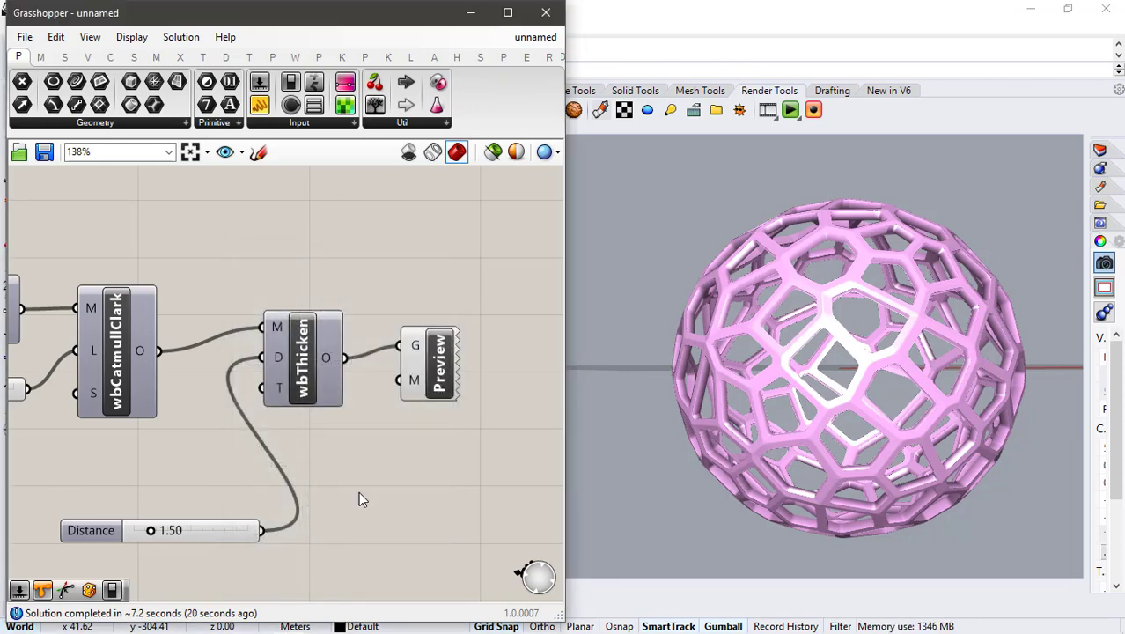
Step: Disconnect the thickened mesh from the Custom Preview geometry input
right_click(414, 345)
mouse_move(480, 390)
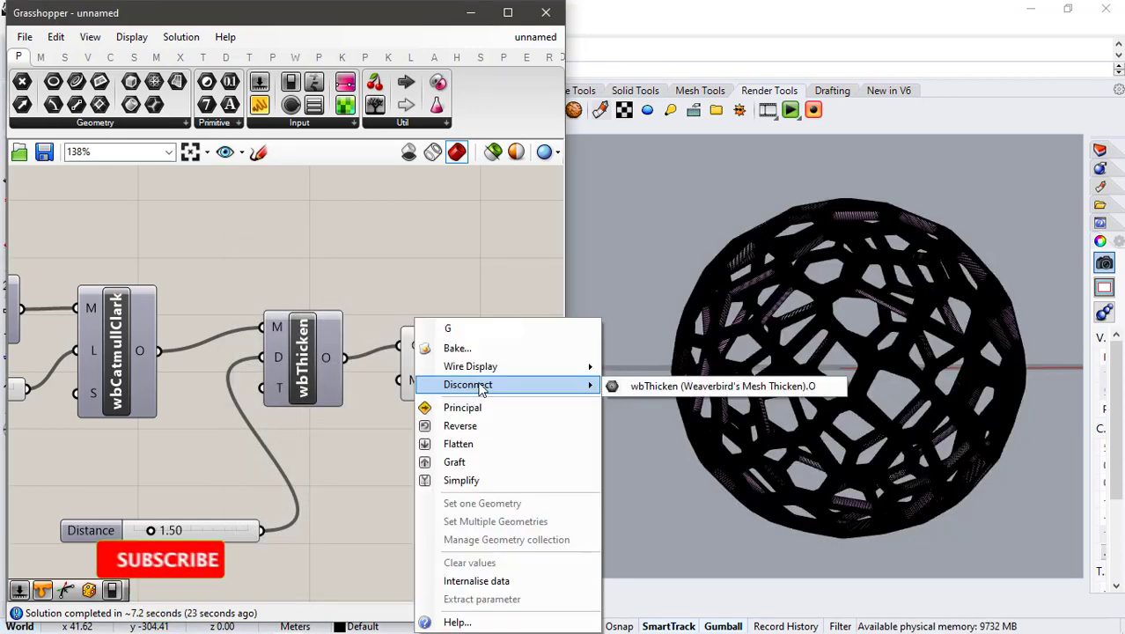
click(668, 386)
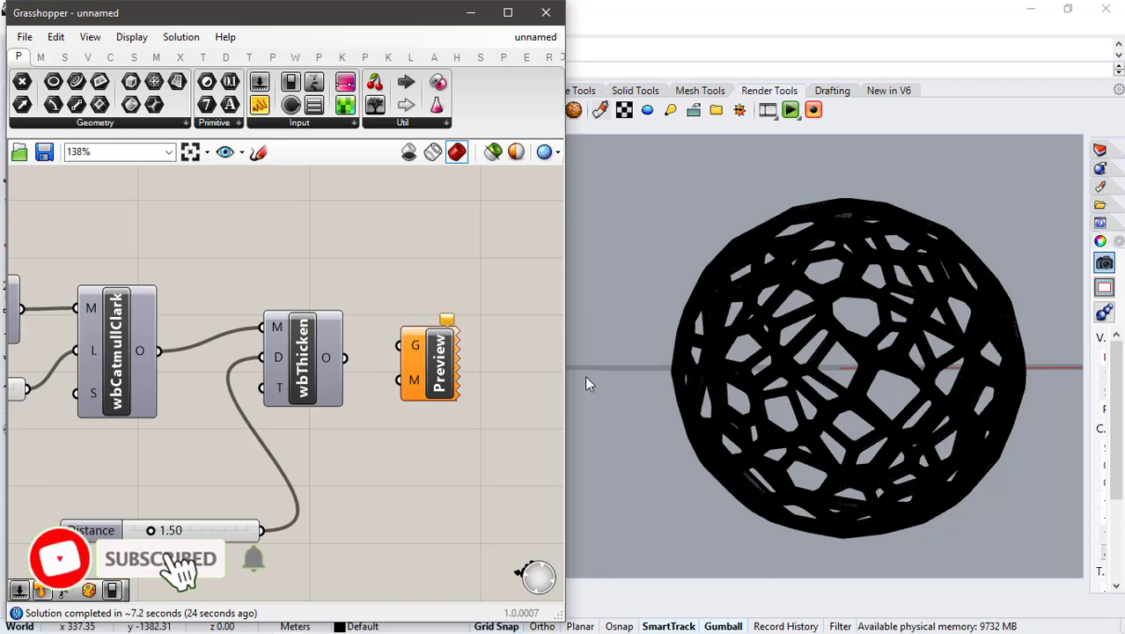
Step: Minimize the Grasshopper window and set the Perspective viewport to the Rendered display mode
click(471, 13)
click(123, 145)
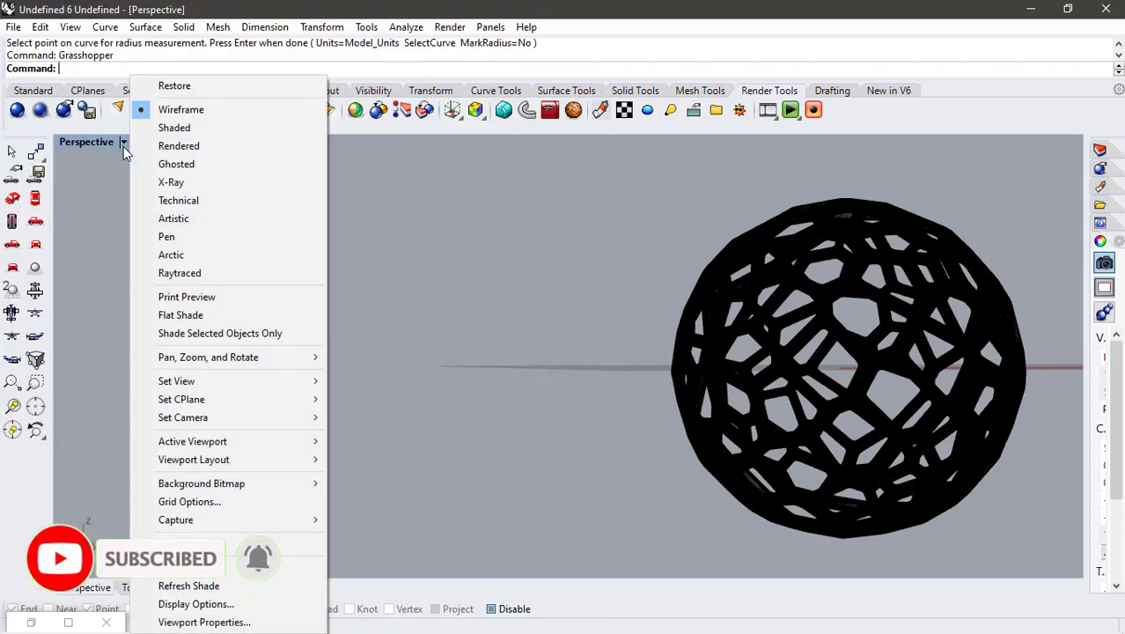
click(173, 148)
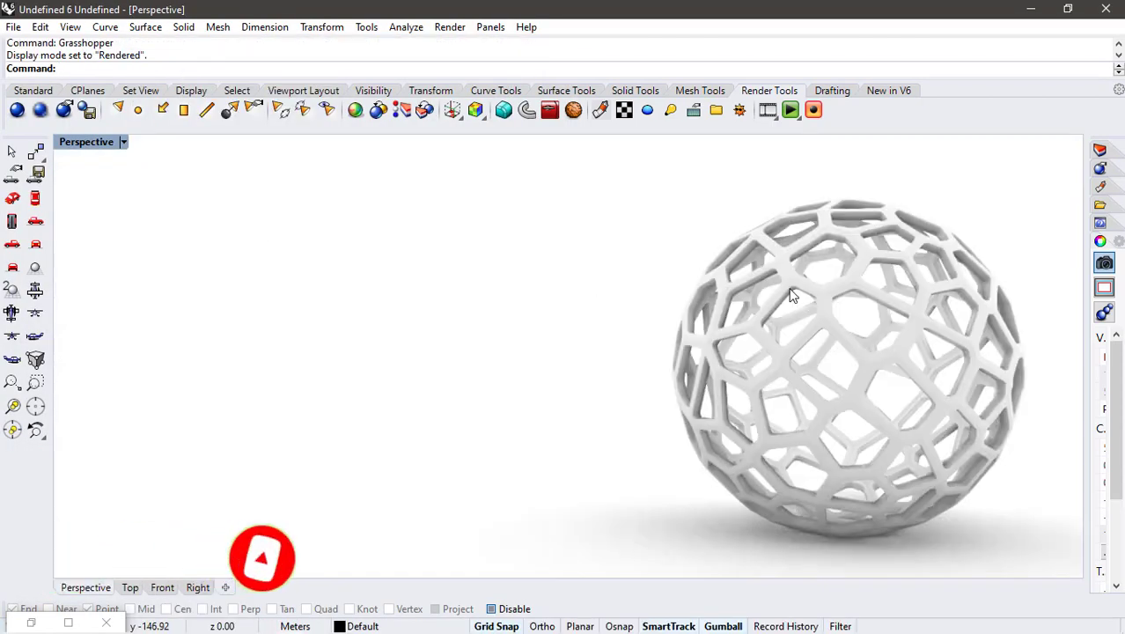
shift+right_drag(791, 294, 814, 322)
Step: Switch the Perspective viewport to the Artistic display mode and orbit around the baked sphere
click(124, 142)
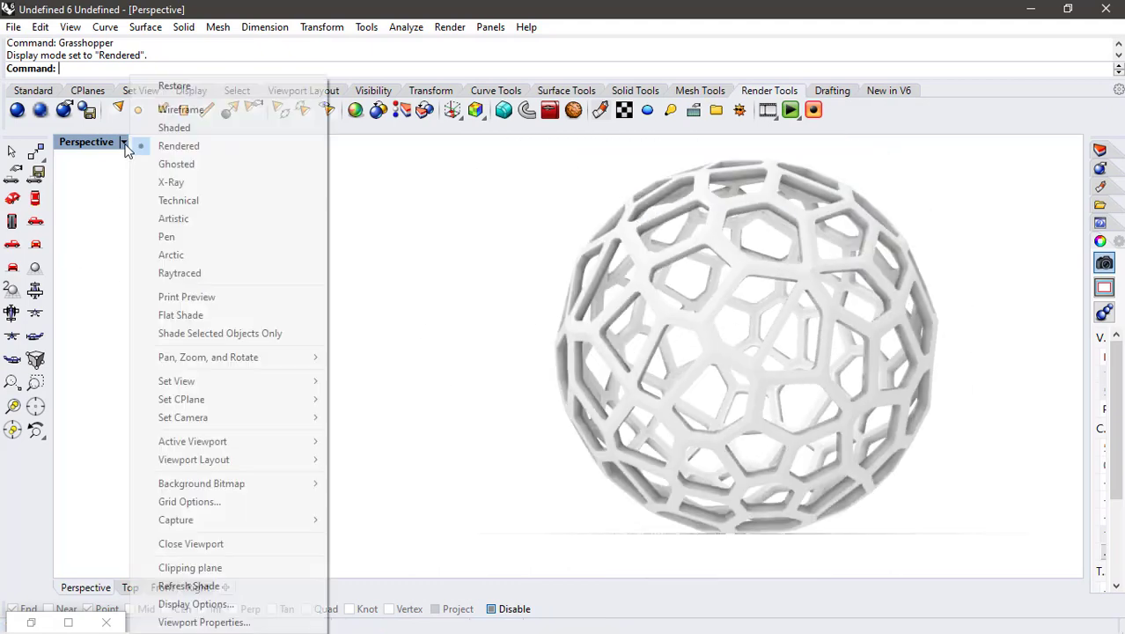
click(172, 219)
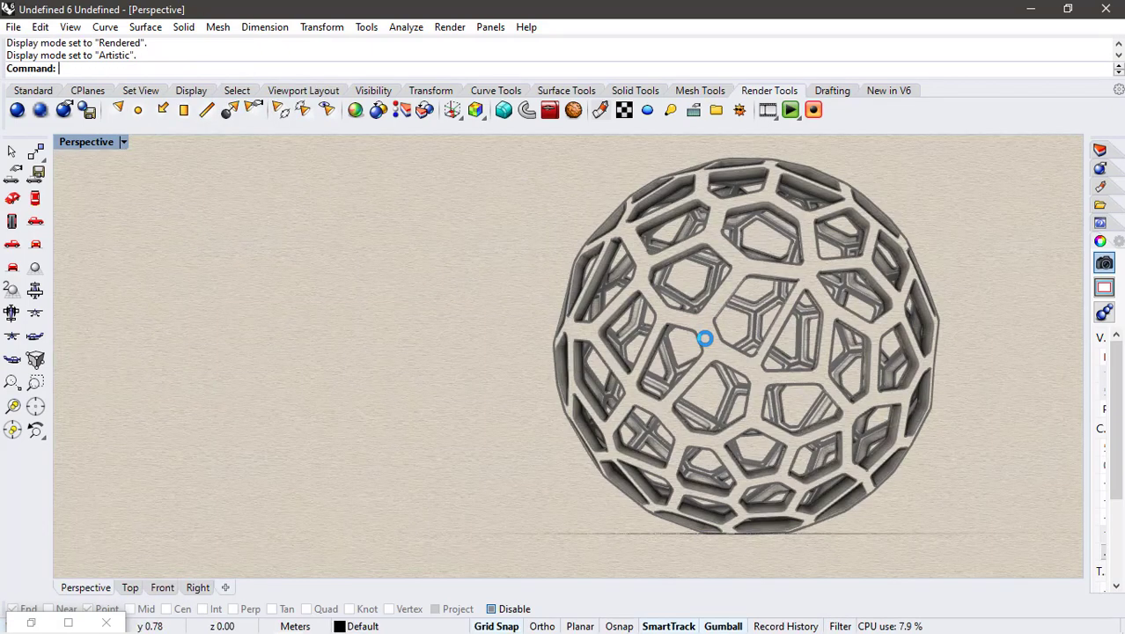
right_drag(764, 368, 542, 403)
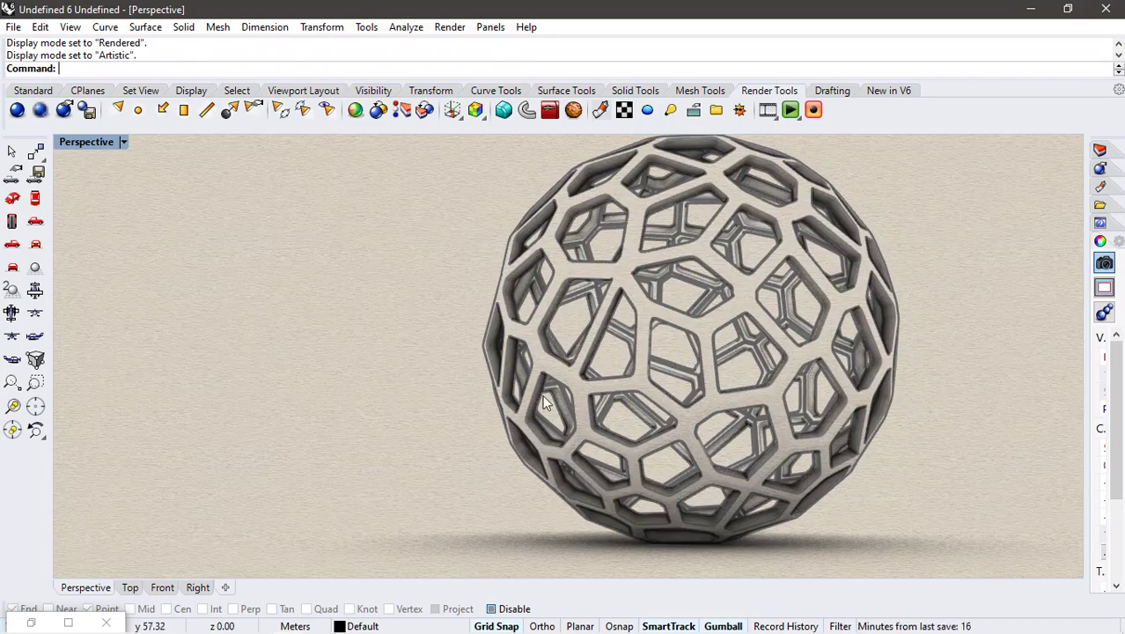